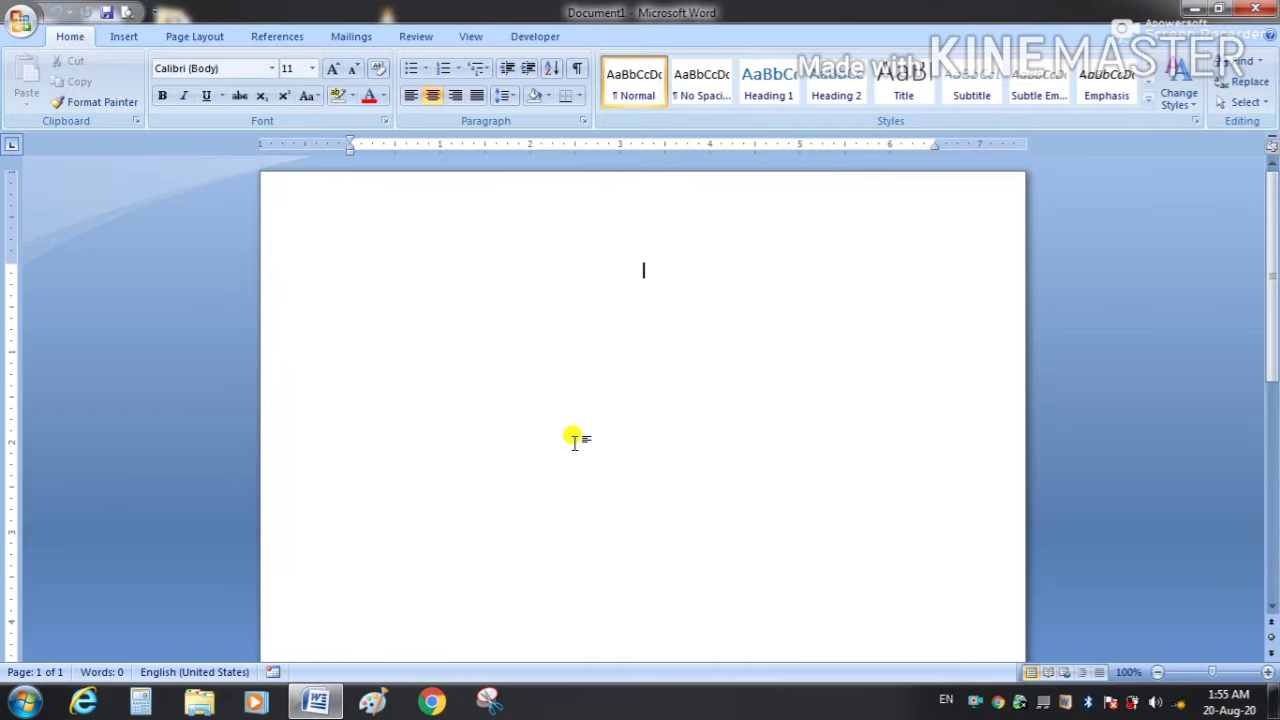
# Justify the empty body paragraph and insert a header in the built-in Blank style.
pyautogui.hotkey('ctrl', 'j')
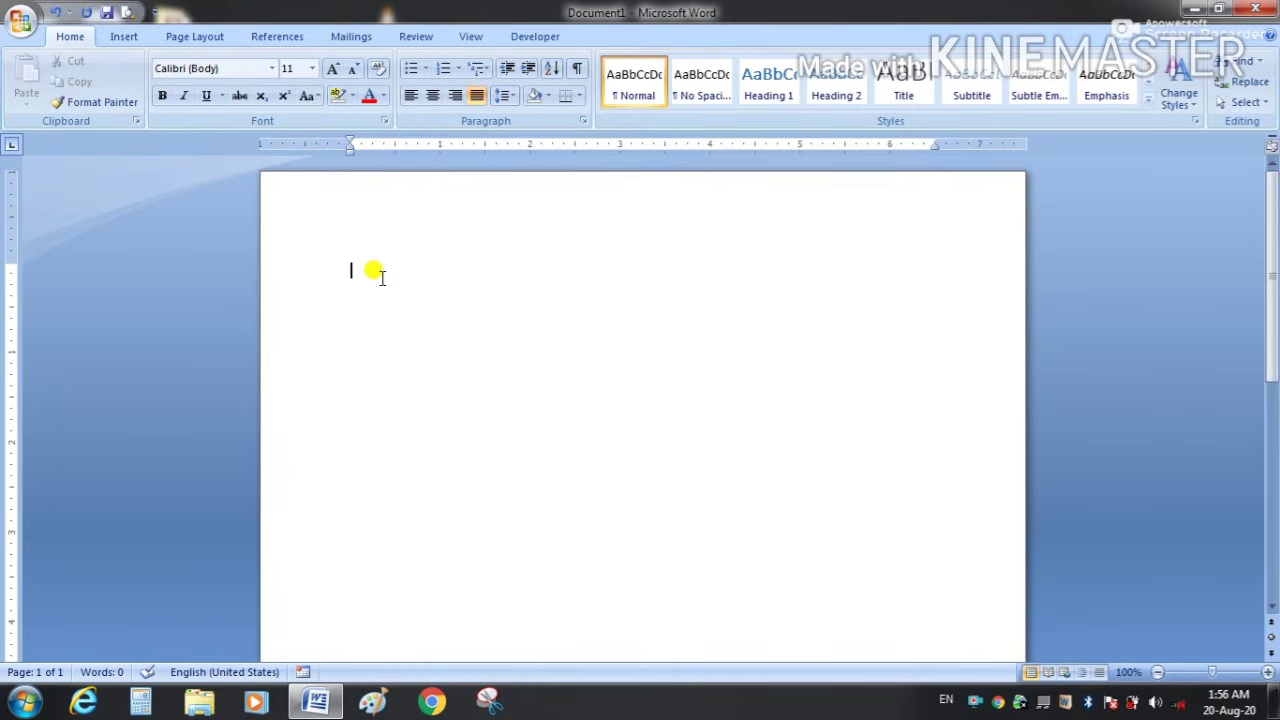
pyautogui.click(127, 38)
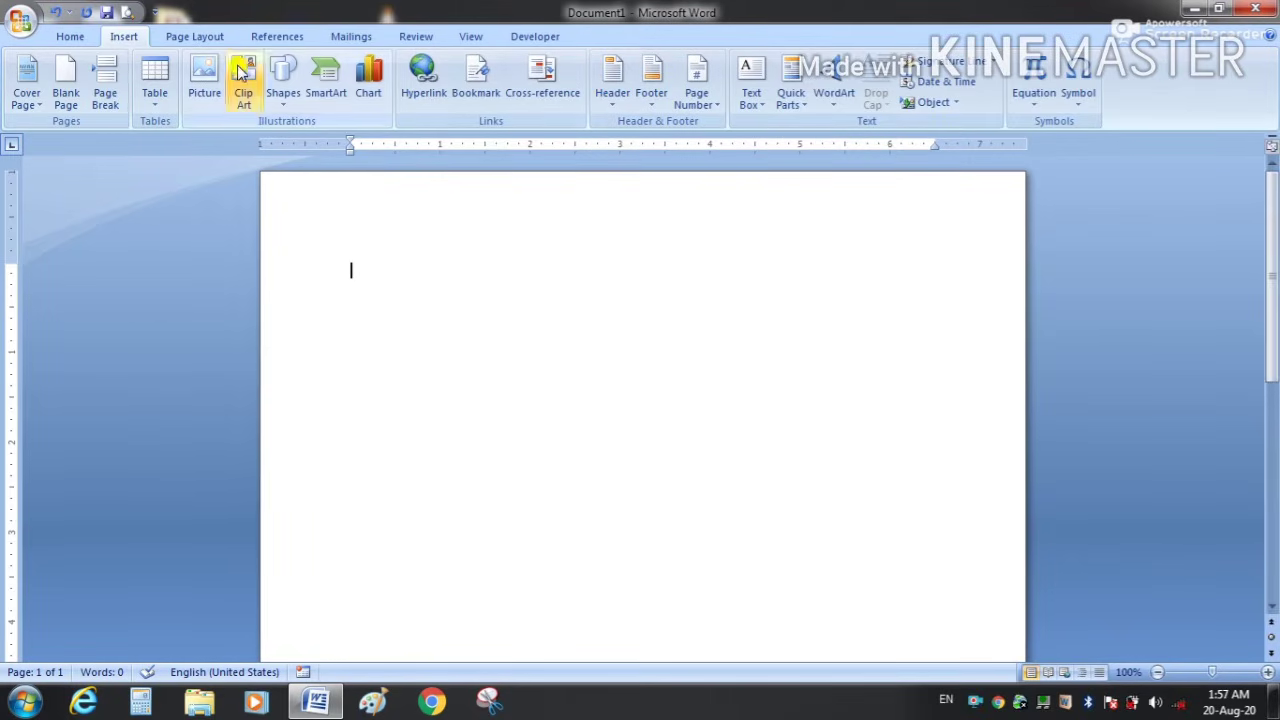
pyautogui.click(617, 110)
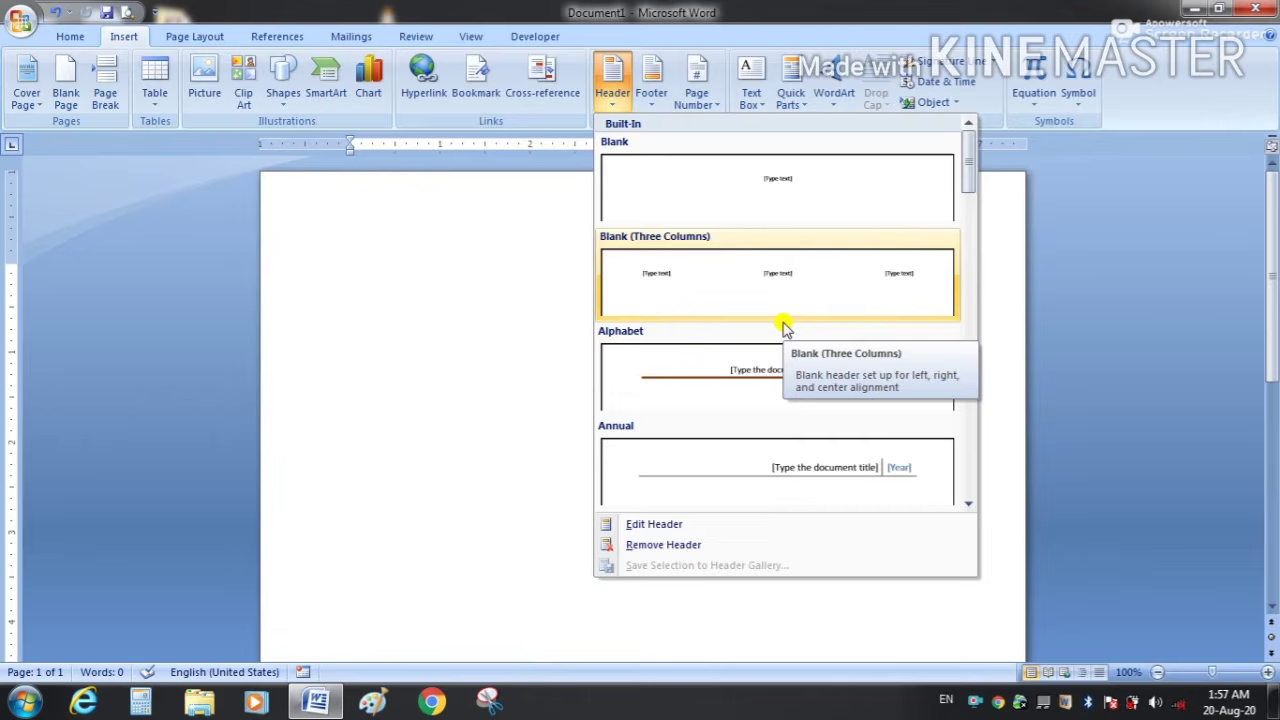
pyautogui.click(773, 205)
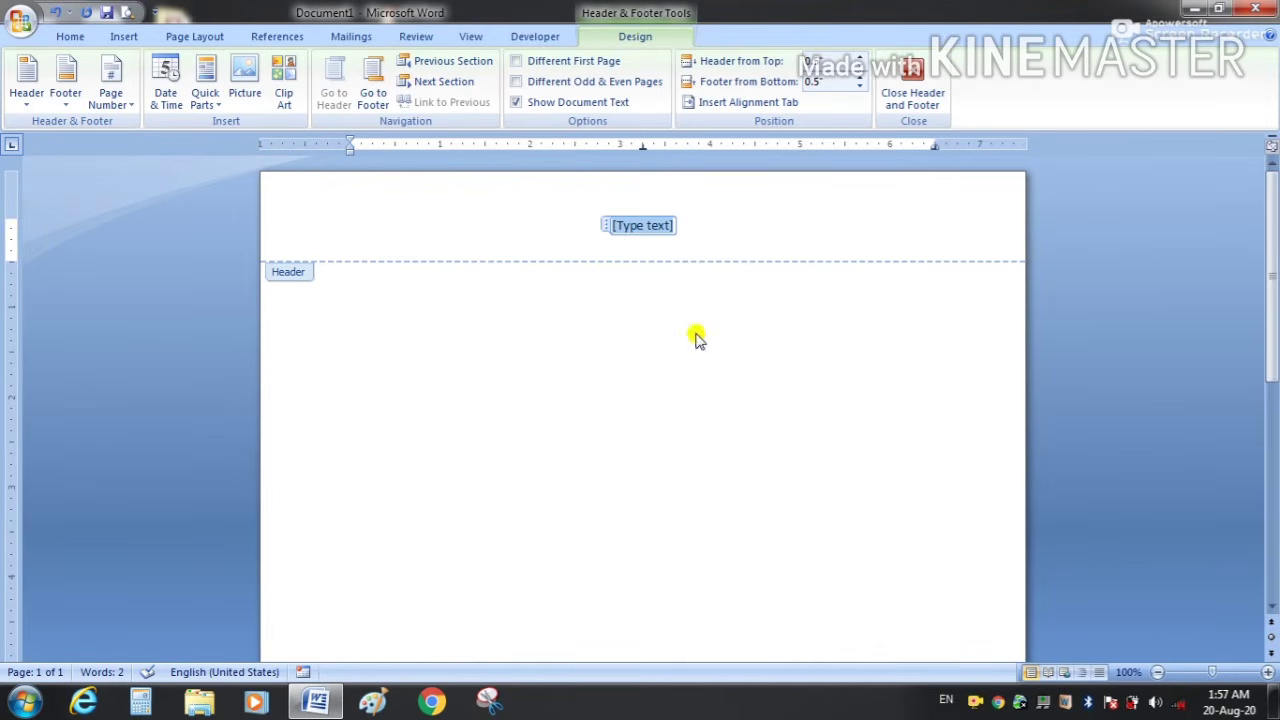
# Replace the header's placeholder text with "S.B.S Model High School, Sadarpur" and return to the document body.
pyautogui.click(668, 228)
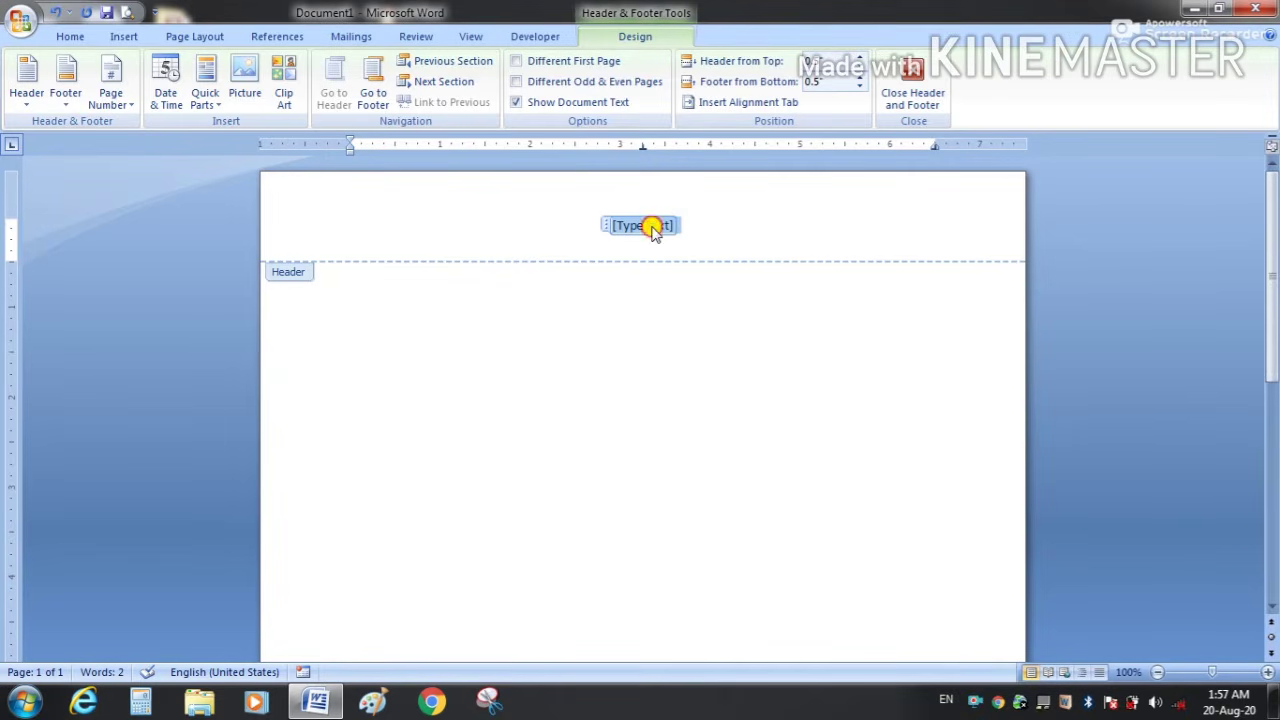
pyautogui.press('Delete')
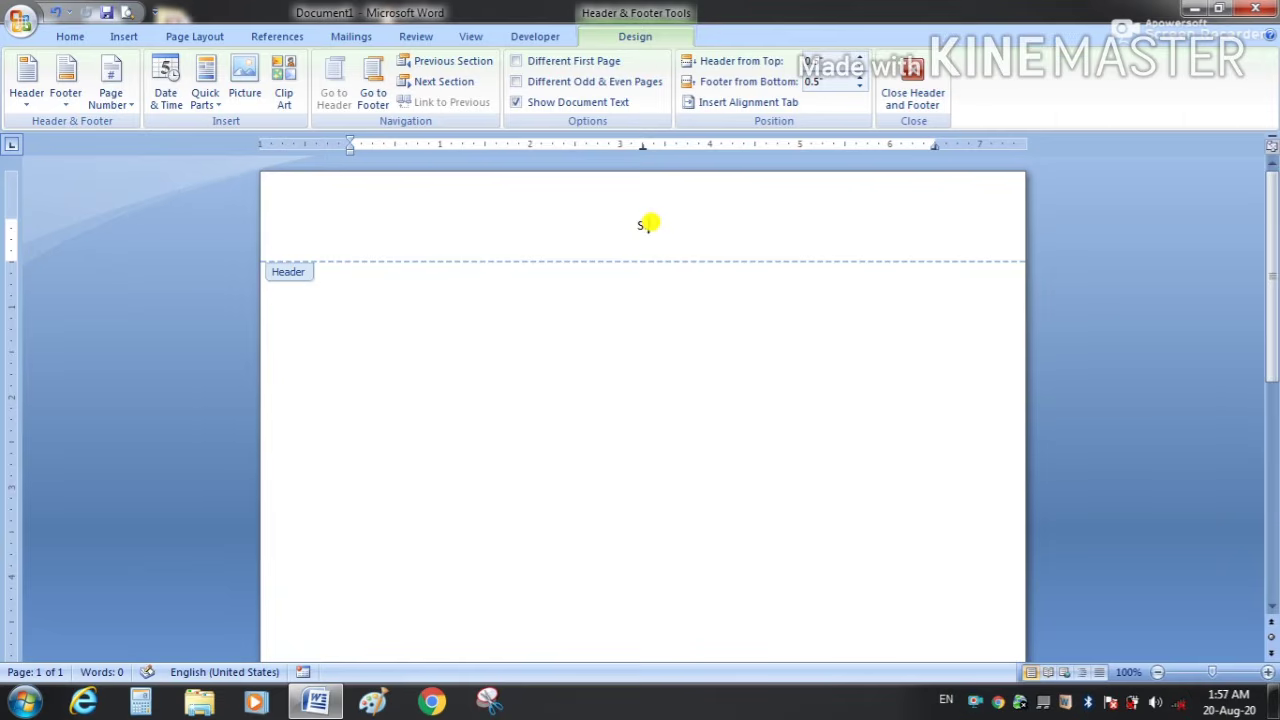
pyautogui.write('S.E')
pyautogui.write('.S Model')
pyautogui.write(' G')
pyautogui.press('BackSpace')
pyautogui.press('BackSpace')
pyautogui.write('Hig')
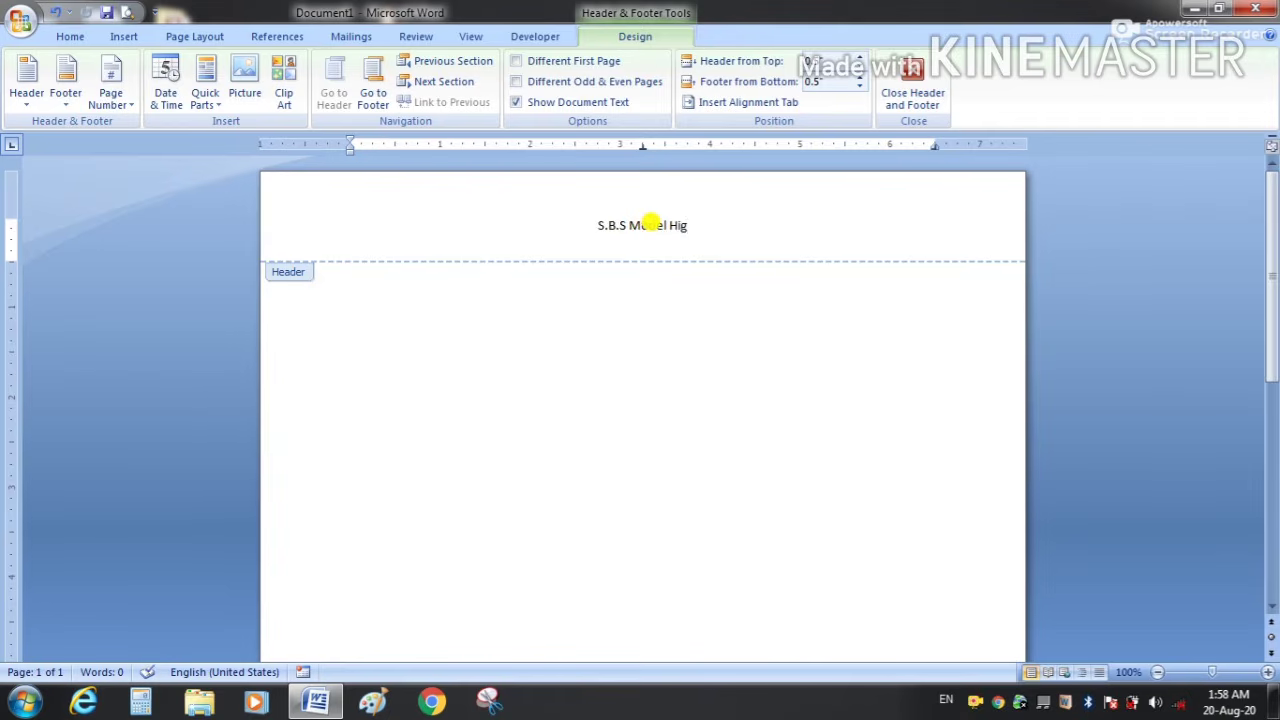
pyautogui.write('h School')
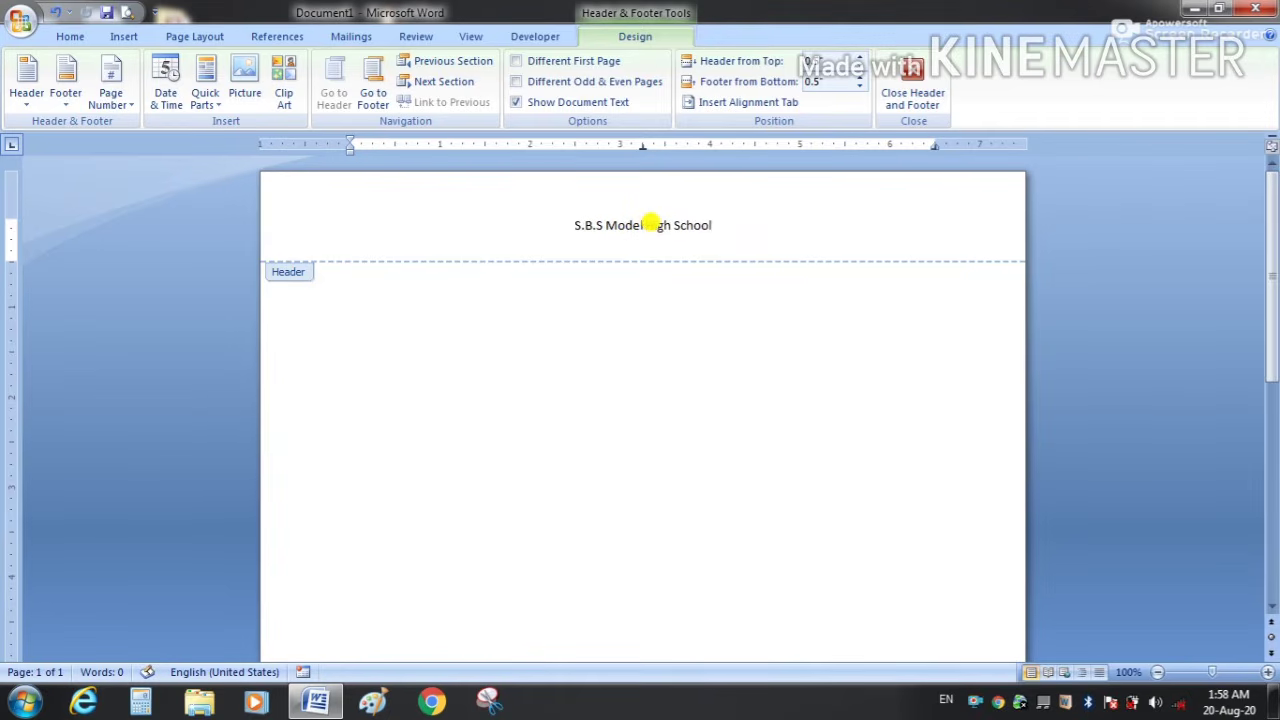
pyautogui.write(', Sadarpur')
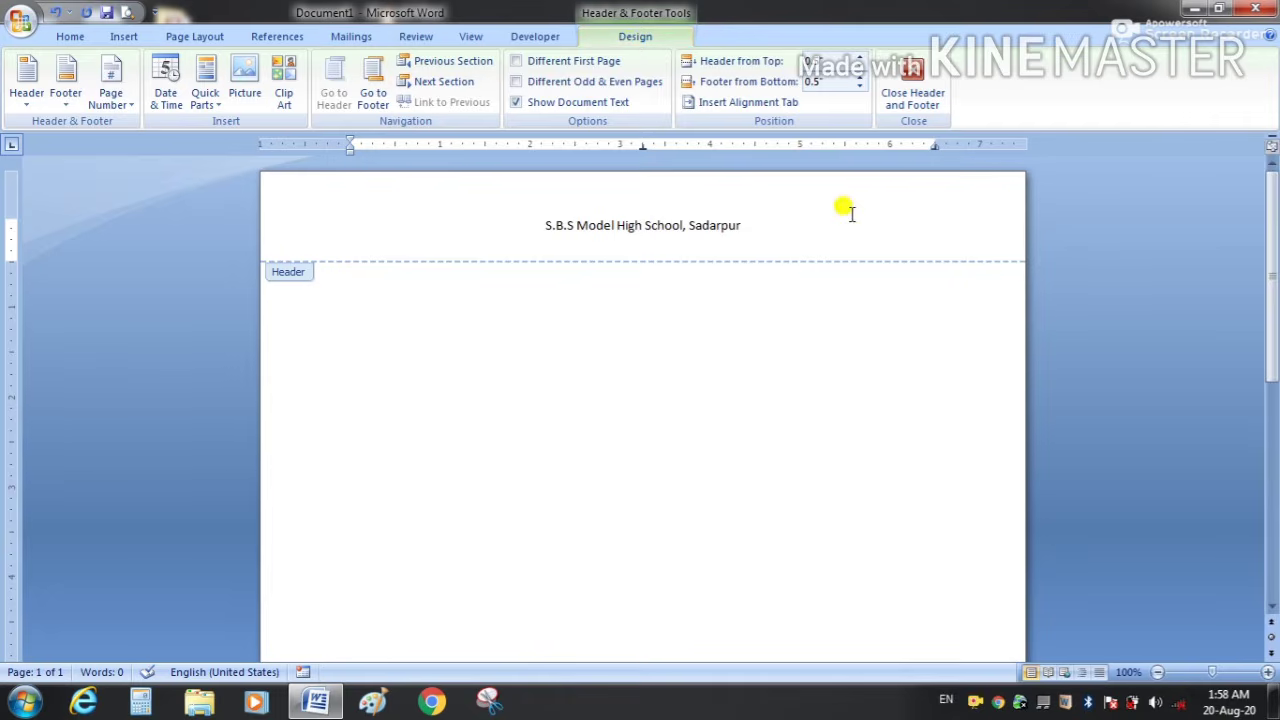
pyautogui.click(913, 96)
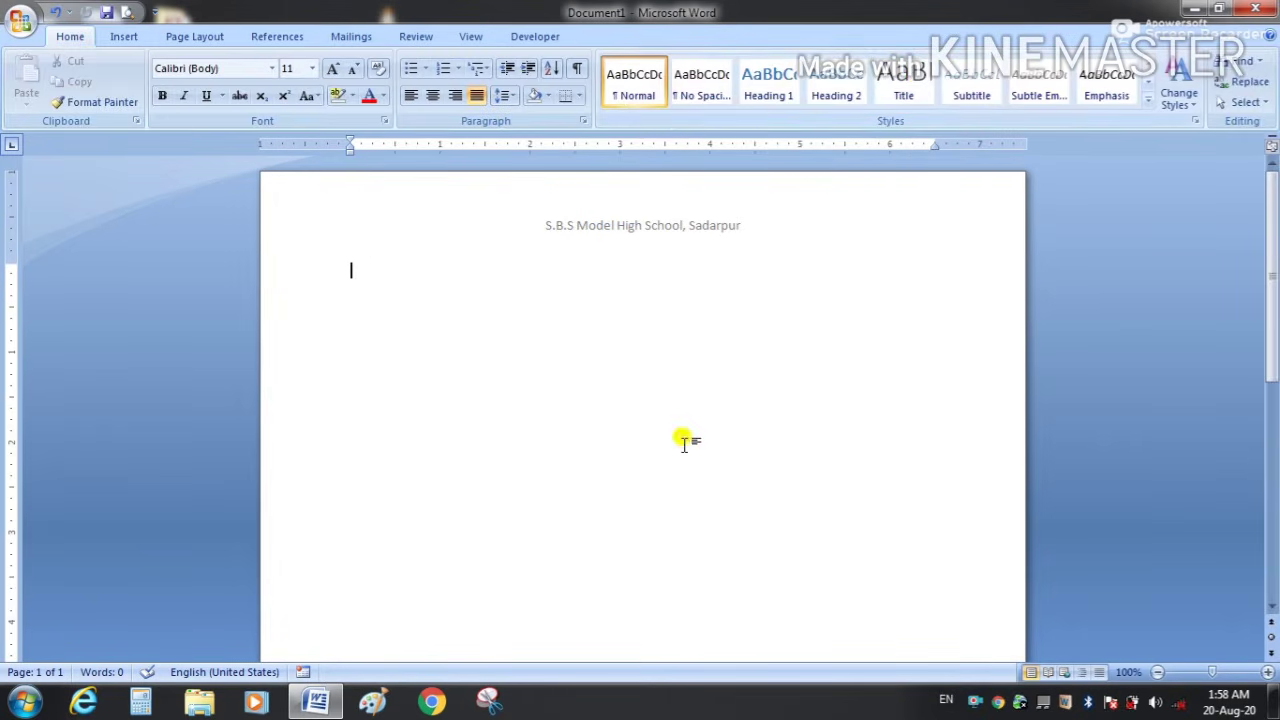
# Add two page breaks in the body and review the header on the pages.
pyautogui.moveTo(1272, 272); pyautogui.dragTo(1272, 228)
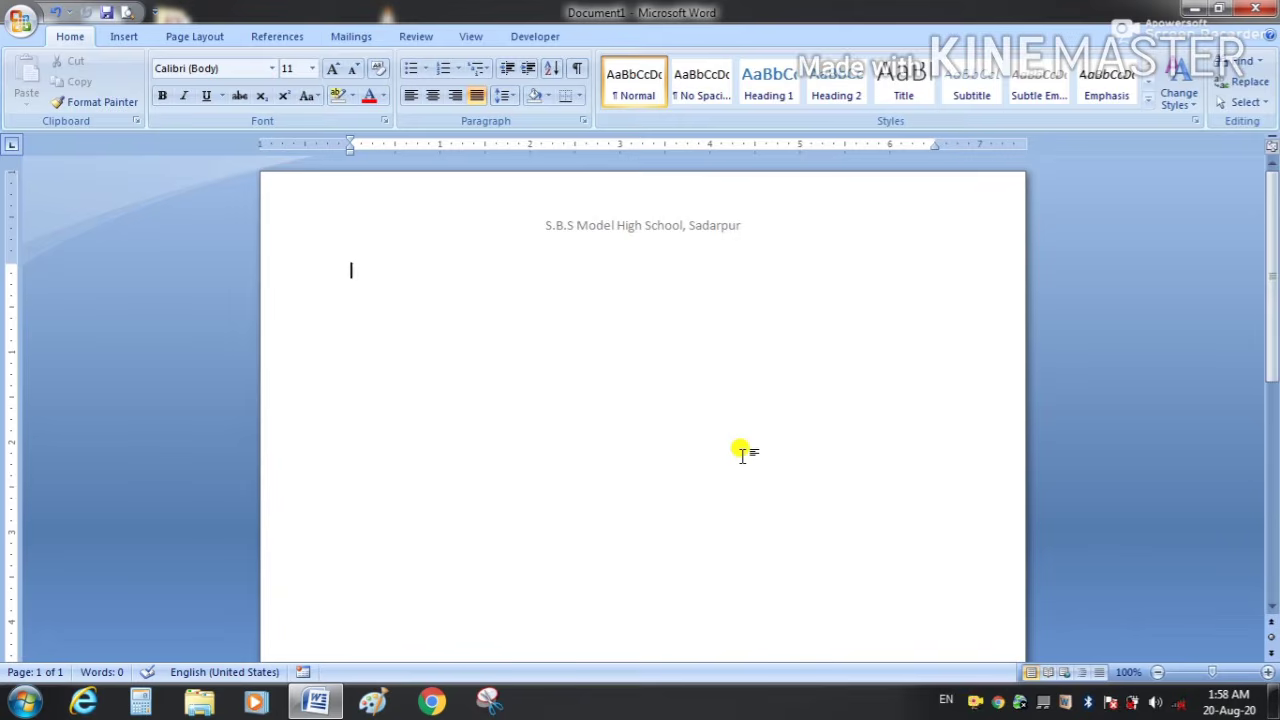
pyautogui.hotkey('ctrl', 'Return')
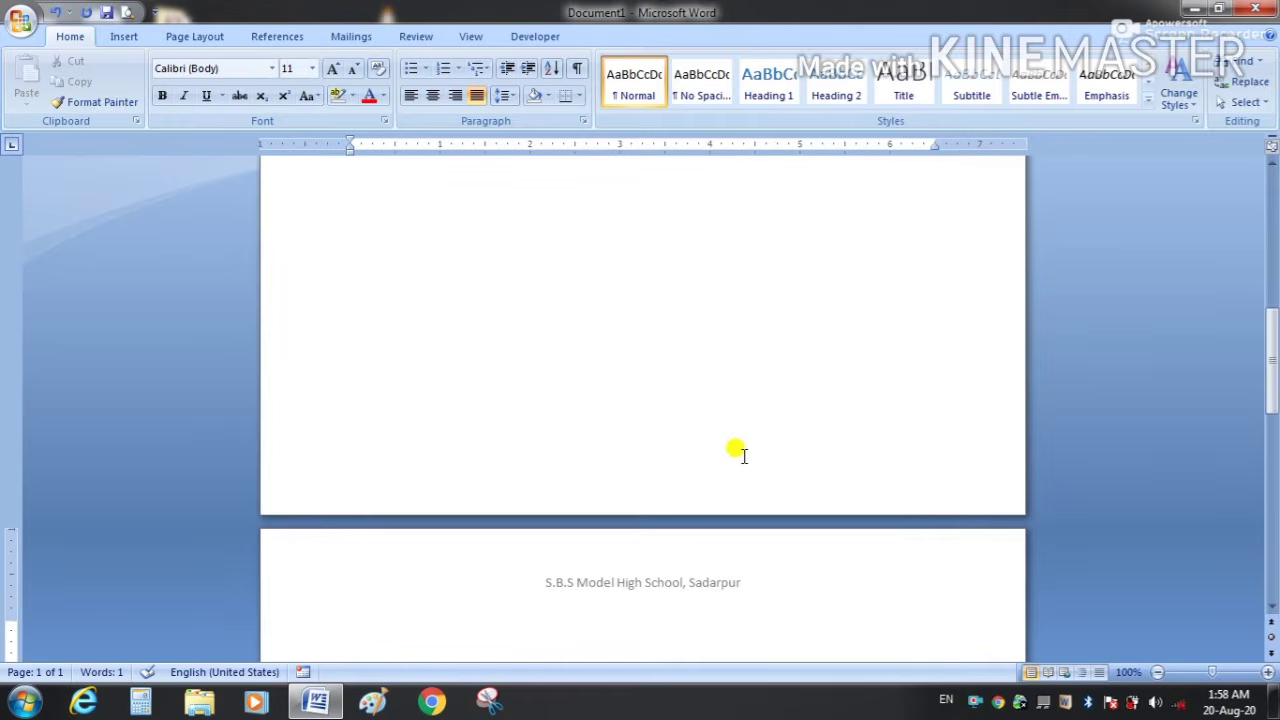
pyautogui.hotkey('ctrl', 'Return')
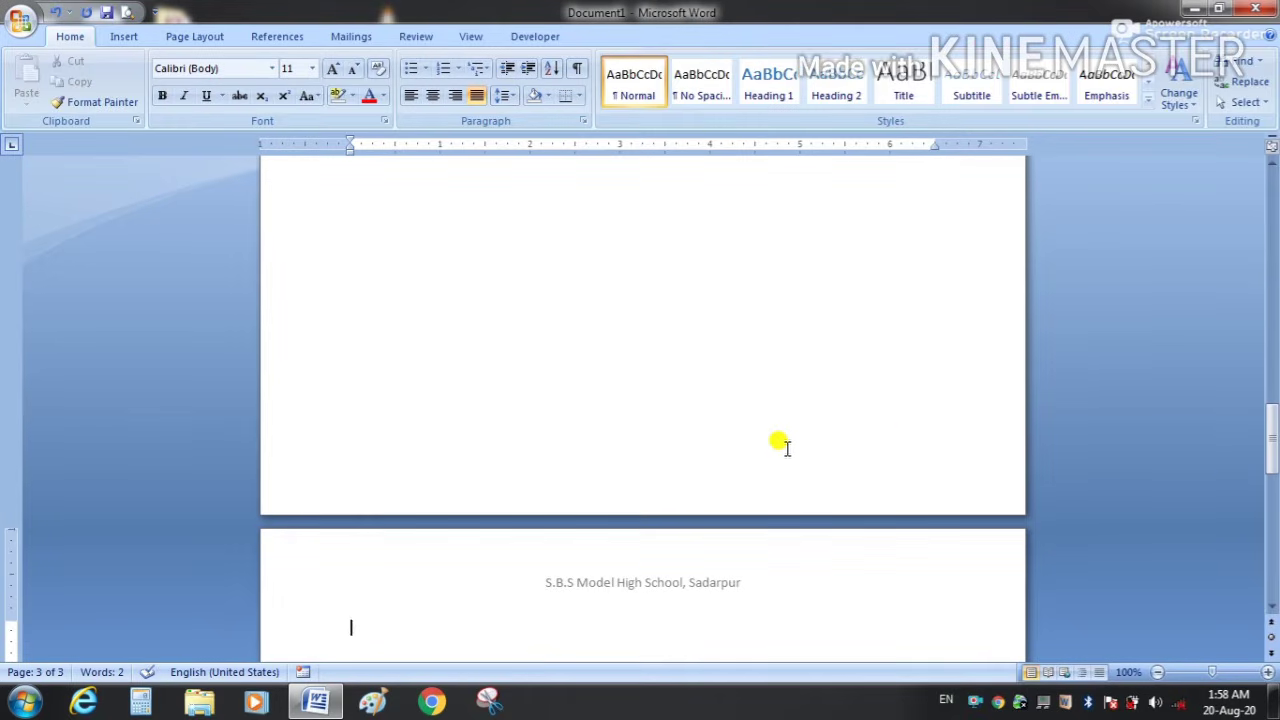
pyautogui.moveTo(1270, 457); pyautogui.dragTo(1274, 202)
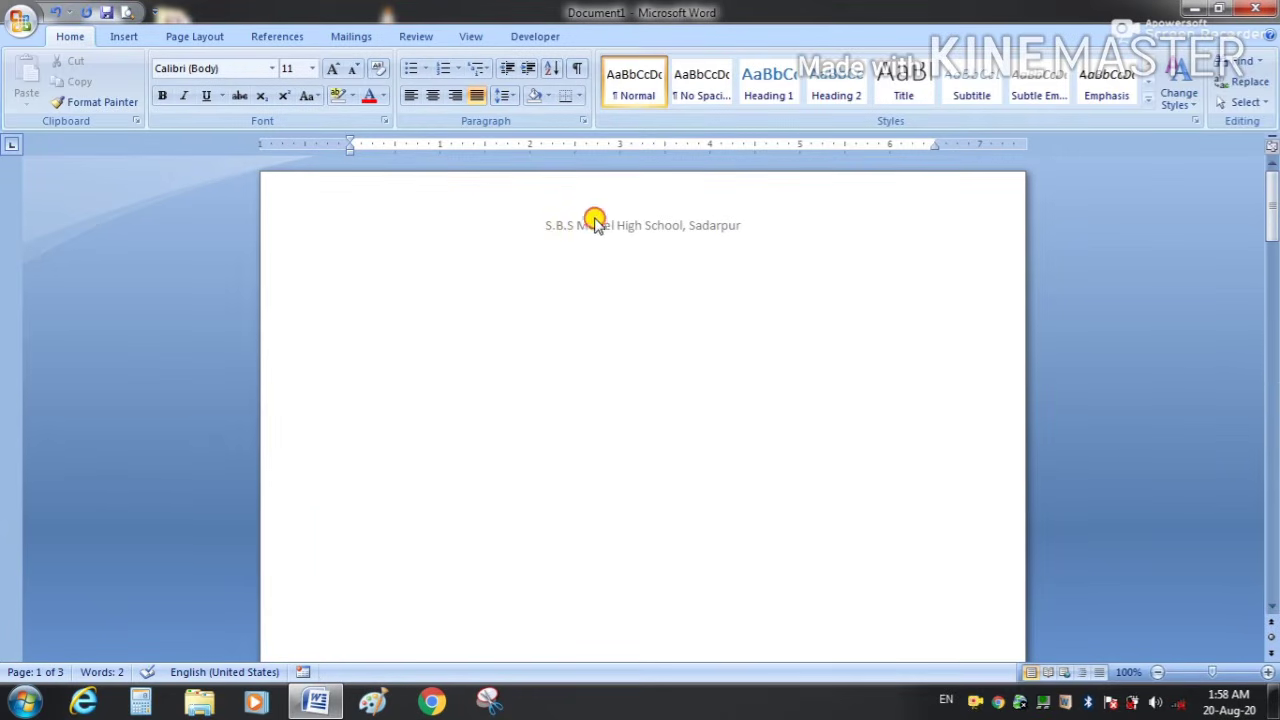
pyautogui.moveTo(1272, 200); pyautogui.dragTo(1272, 470)
pyautogui.click(1049, 434)
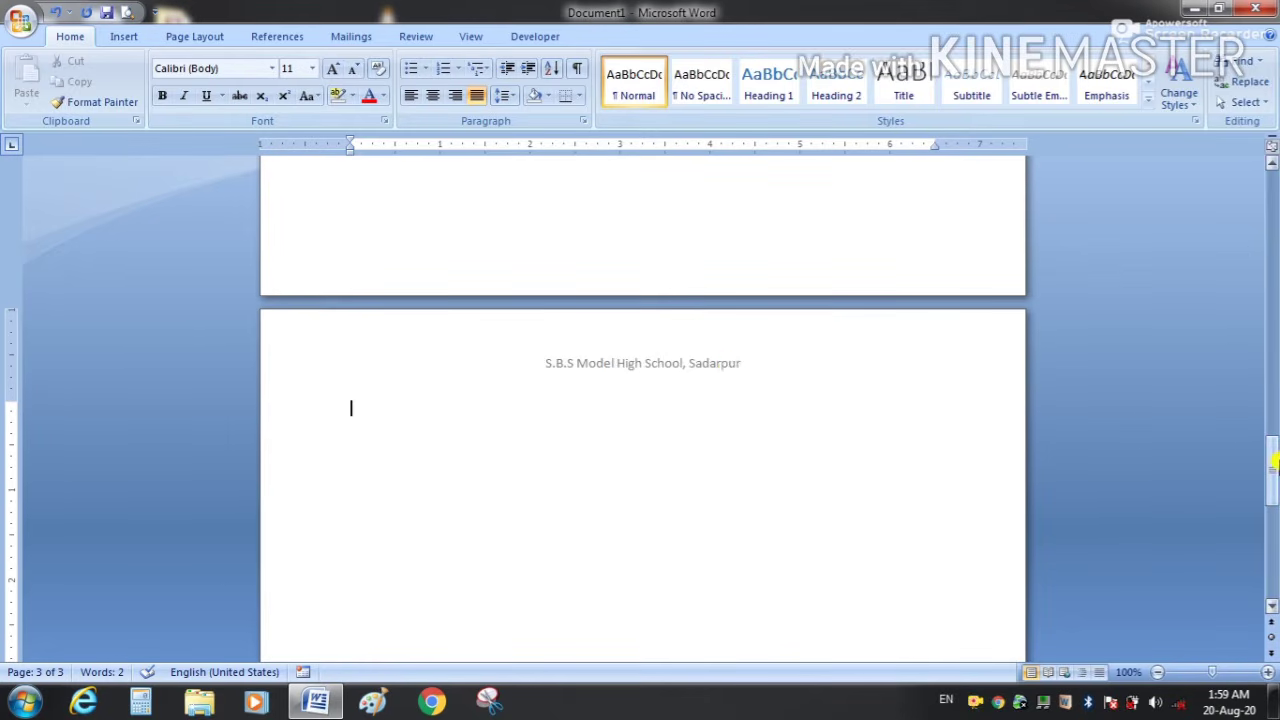
pyautogui.moveTo(1272, 452); pyautogui.dragTo(1272, 180)
# Replace the first page's header design with the built-in Alphabet style and return to the body.
pyautogui.click(600, 269)
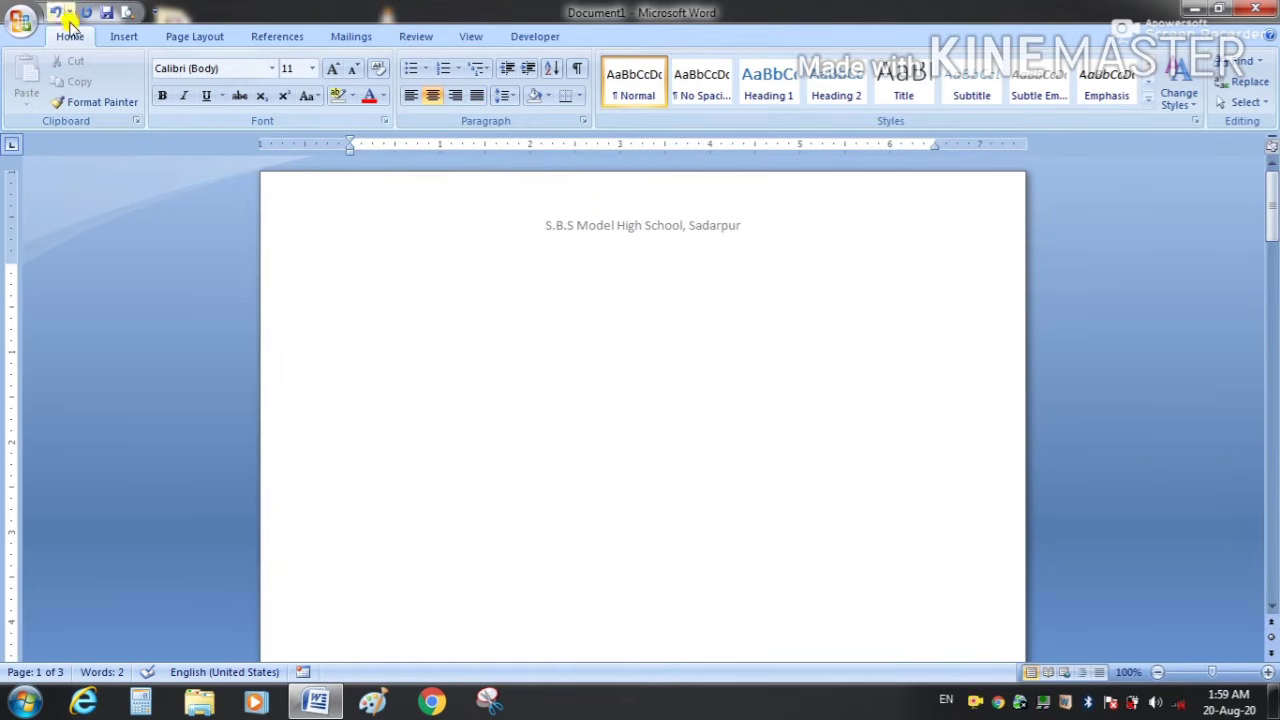
pyautogui.click(116, 40)
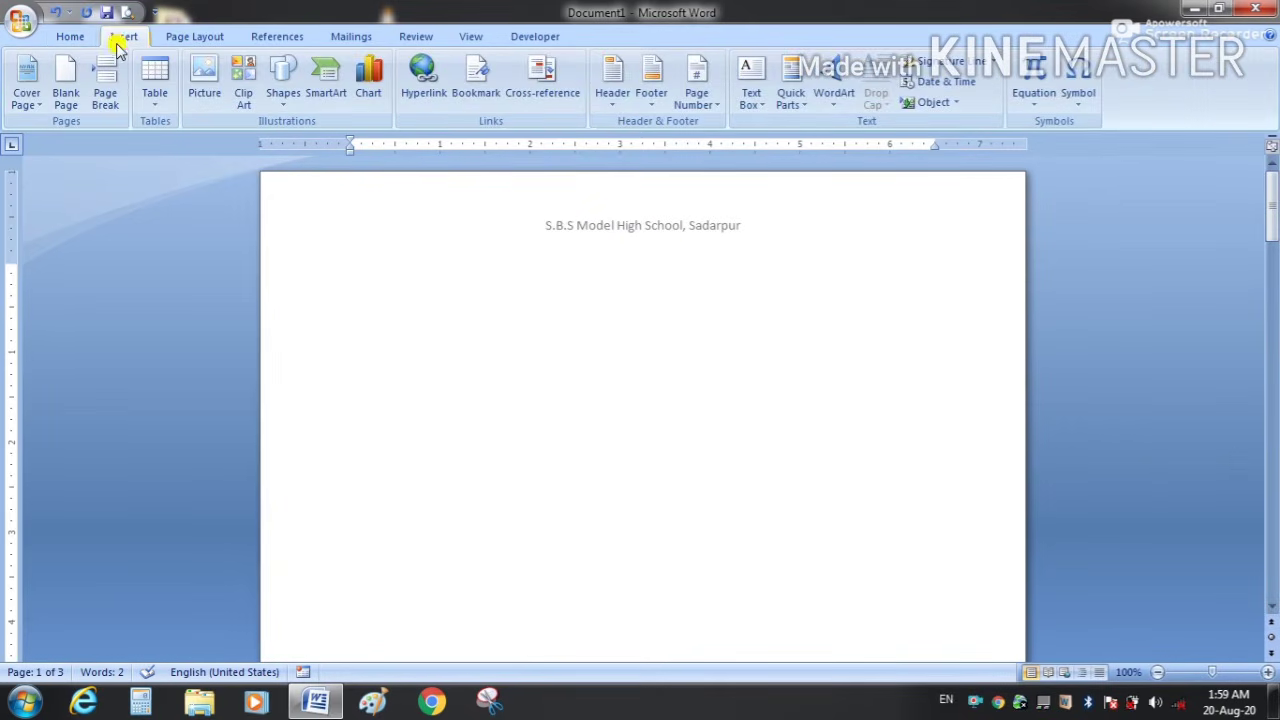
pyautogui.click(612, 95)
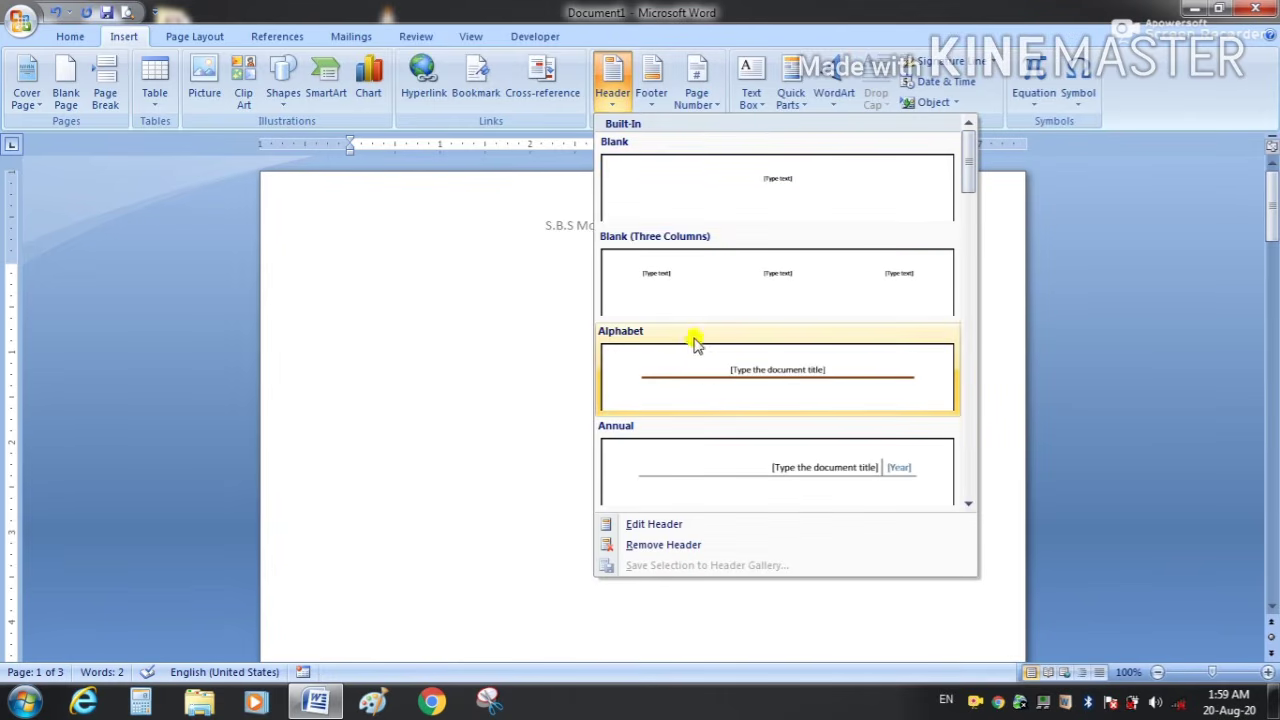
pyautogui.click(704, 370)
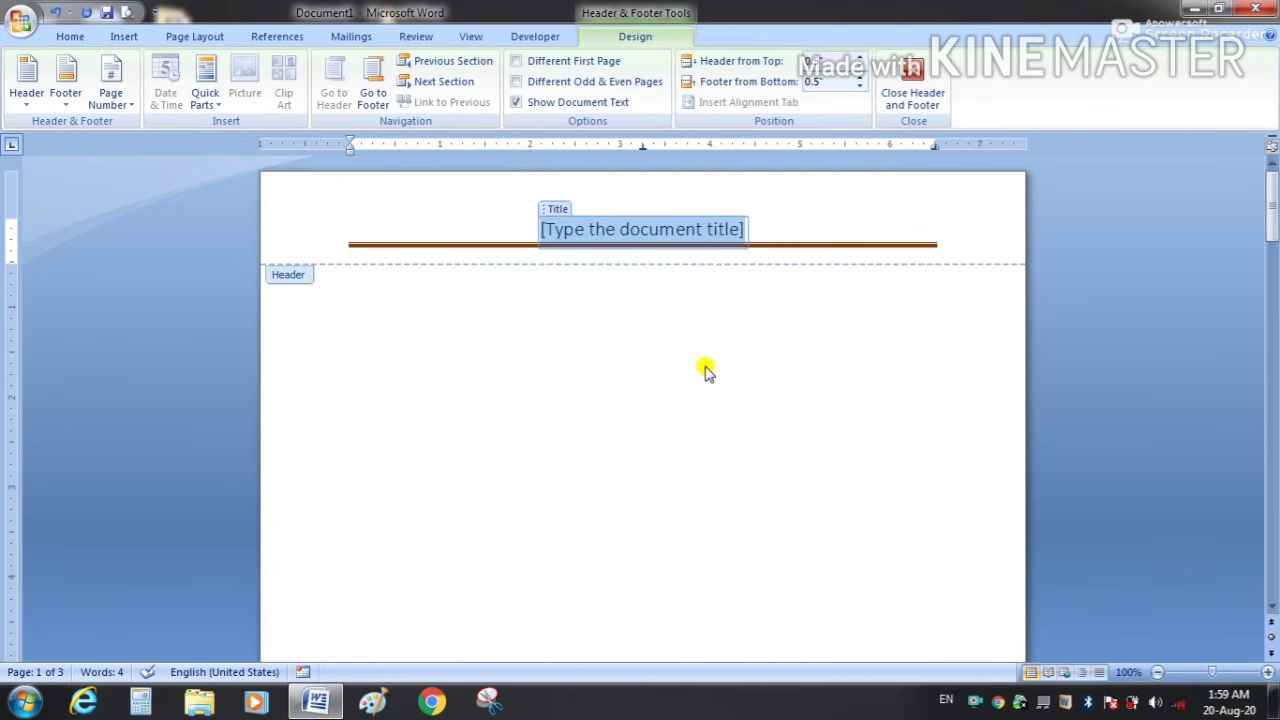
pyautogui.doubleClick(724, 338)
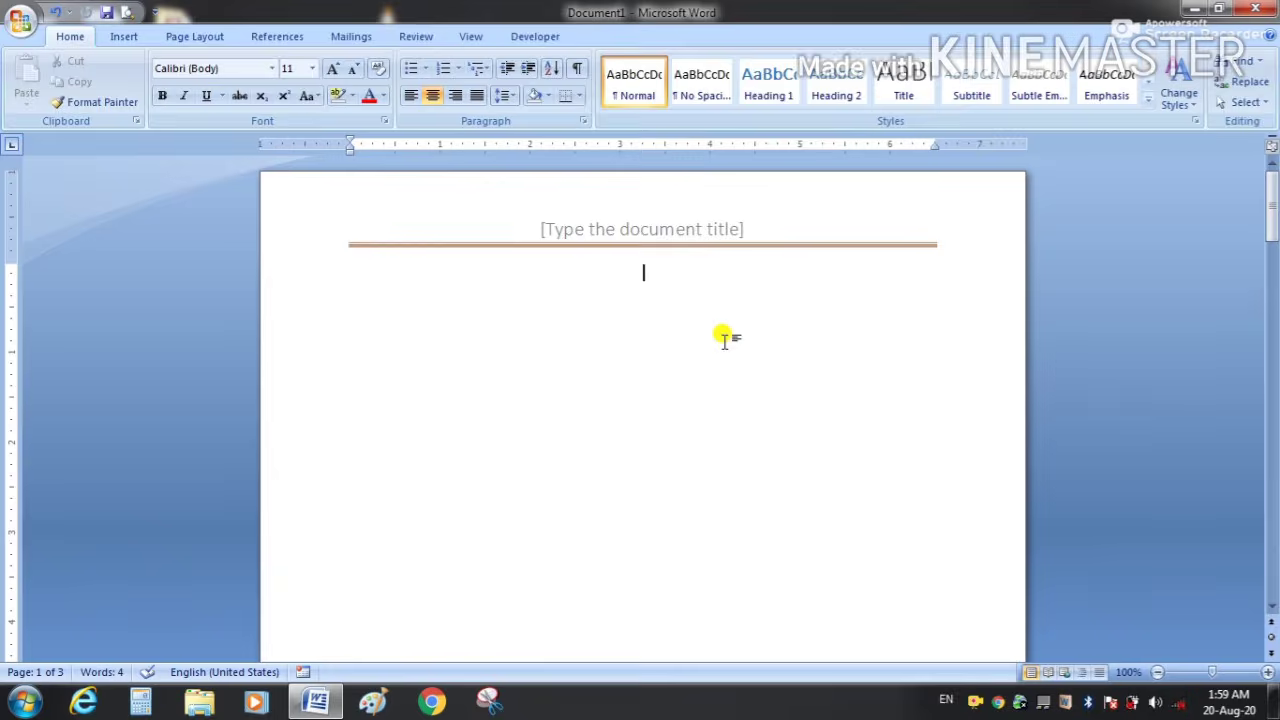
# Replace the title placeholder in the header with "Chapter number 1" and close the header.
pyautogui.doubleClick(733, 236)
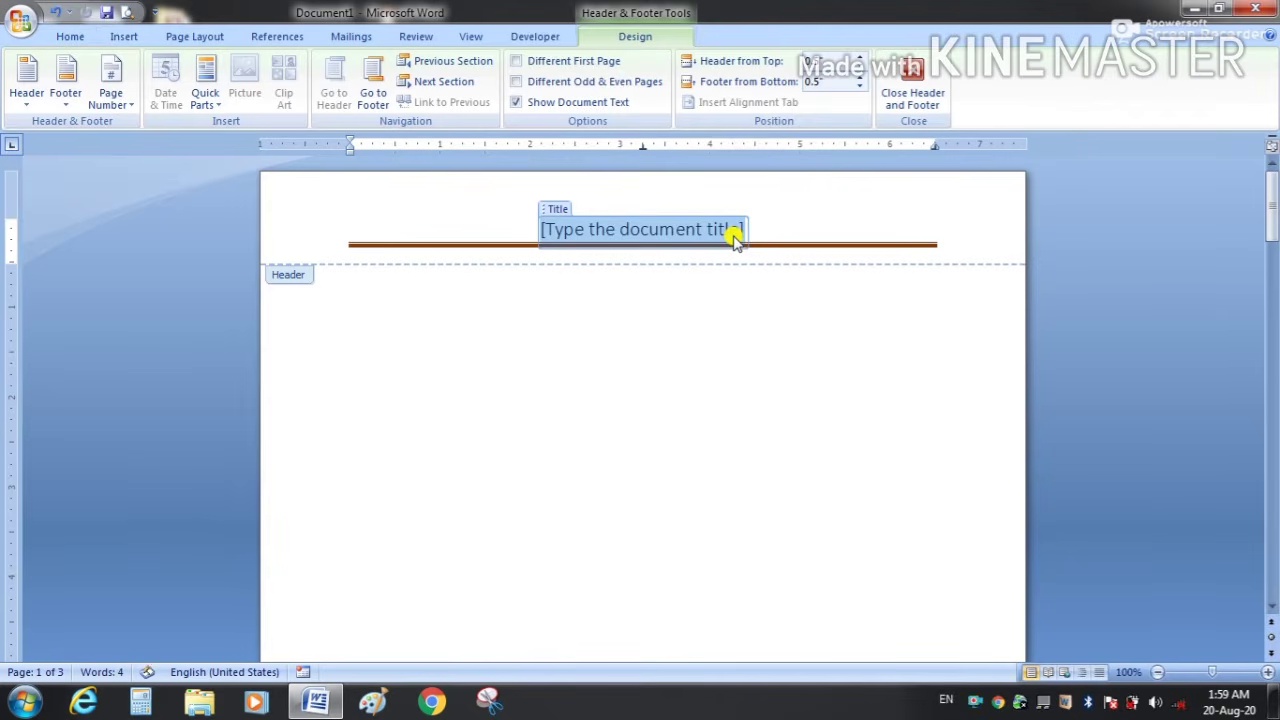
pyautogui.press('Delete')
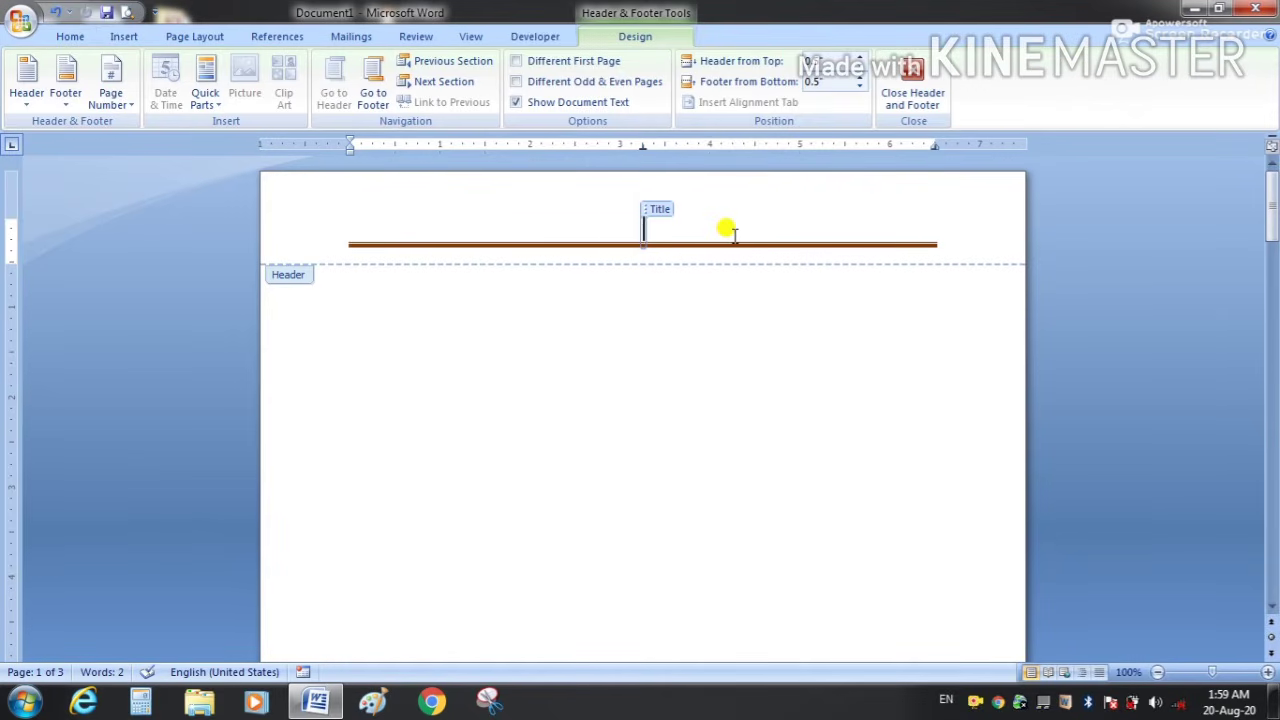
pyautogui.write('Cha')
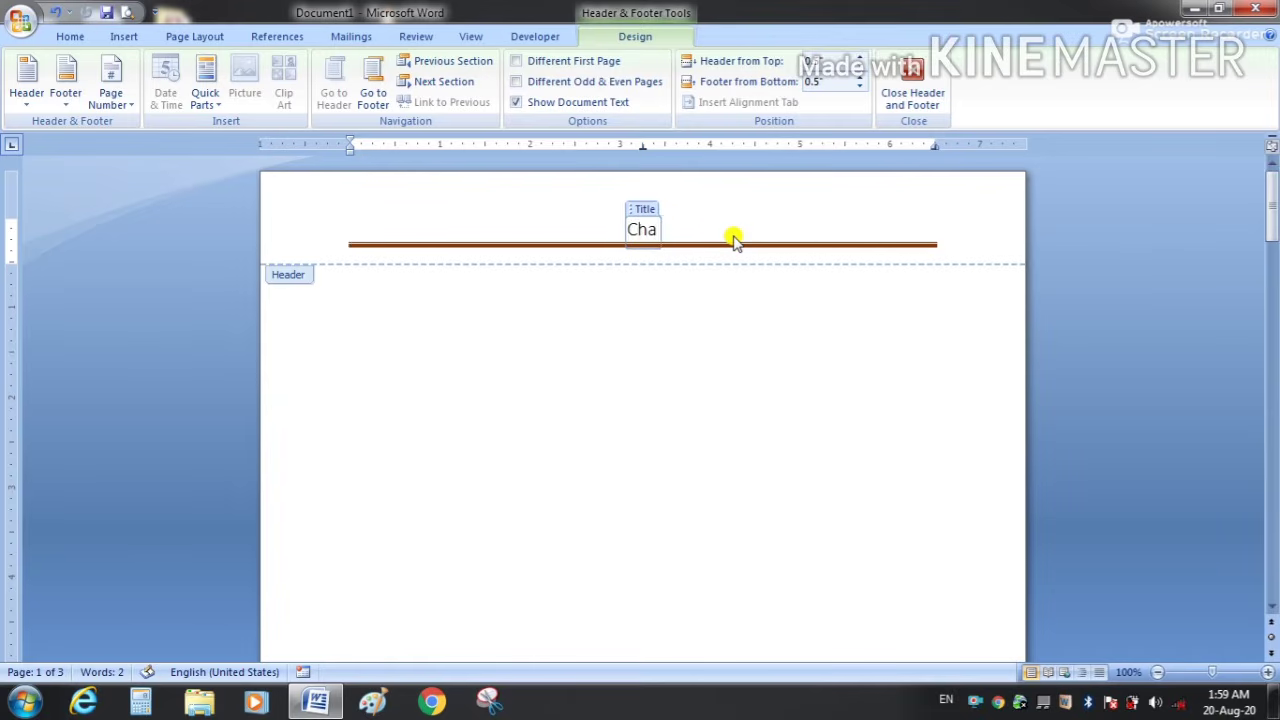
pyautogui.write('pter num')
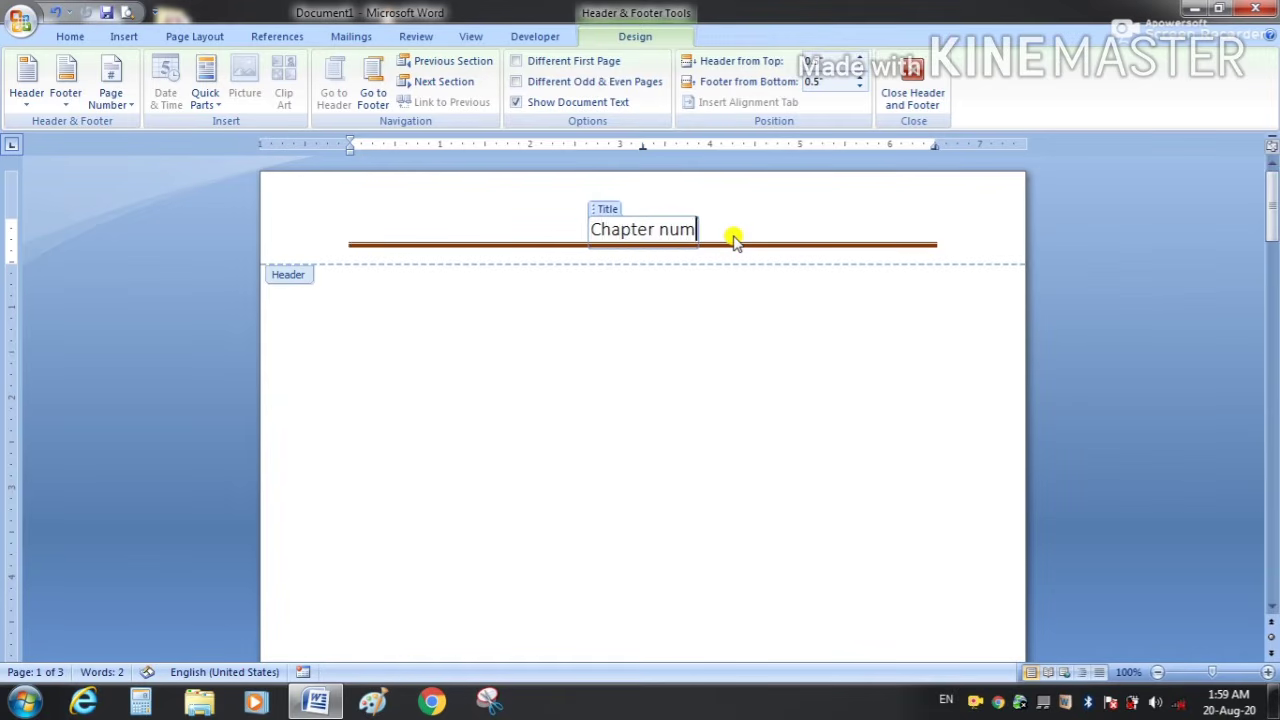
pyautogui.write('ber 1')
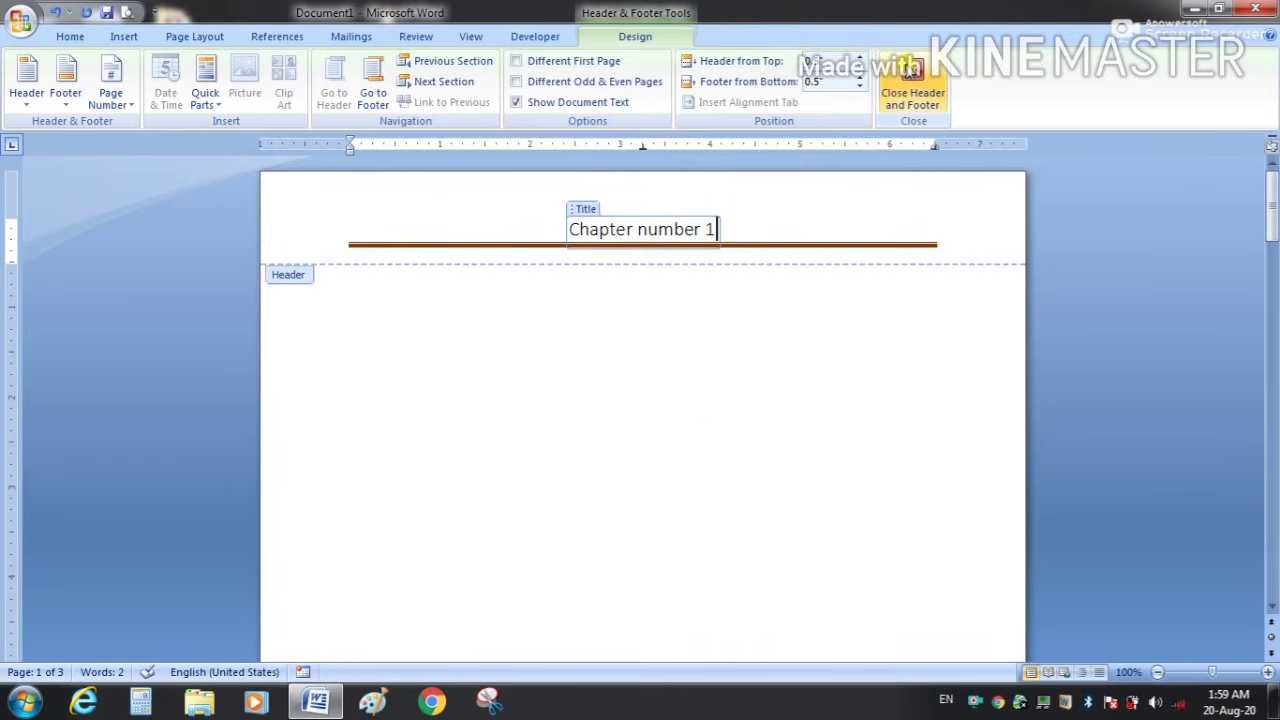
pyautogui.click(910, 75)
pyautogui.doubleClick(761, 391)
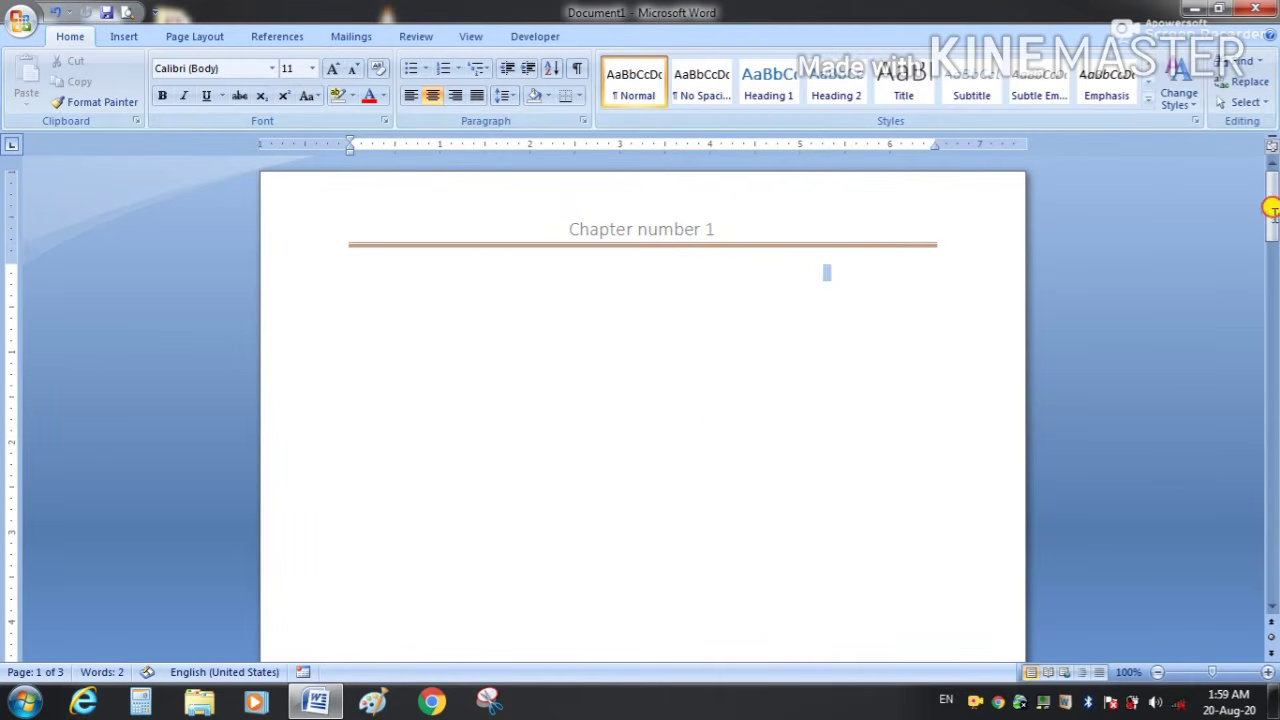
# Edit the existing header so its title reads "Chapter number 1: Digital Documentation", and close the header.
pyautogui.moveTo(1274, 208)
pyautogui.mouseDown()
pyautogui.moveTo(1274, 196)
pyautogui.moveTo(1272, 465)
pyautogui.moveTo(1272, 188)
pyautogui.mouseUp()
pyautogui.click(688, 334)
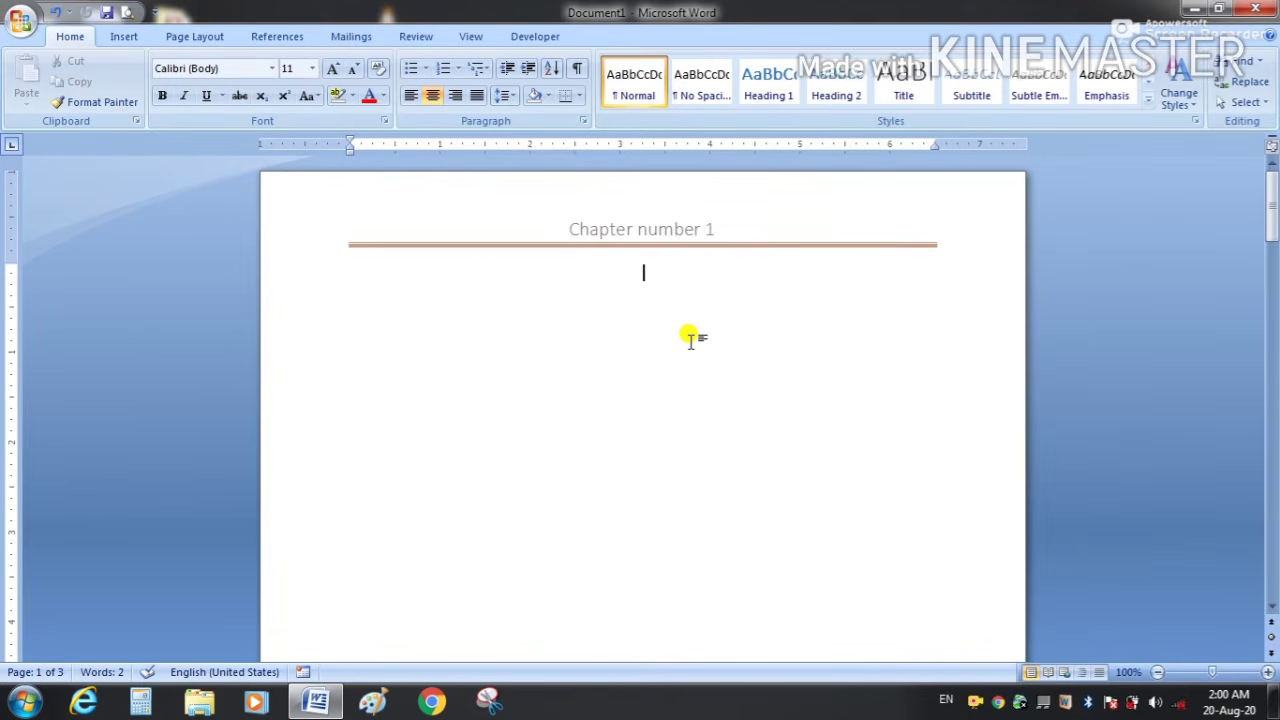
pyautogui.click(125, 38)
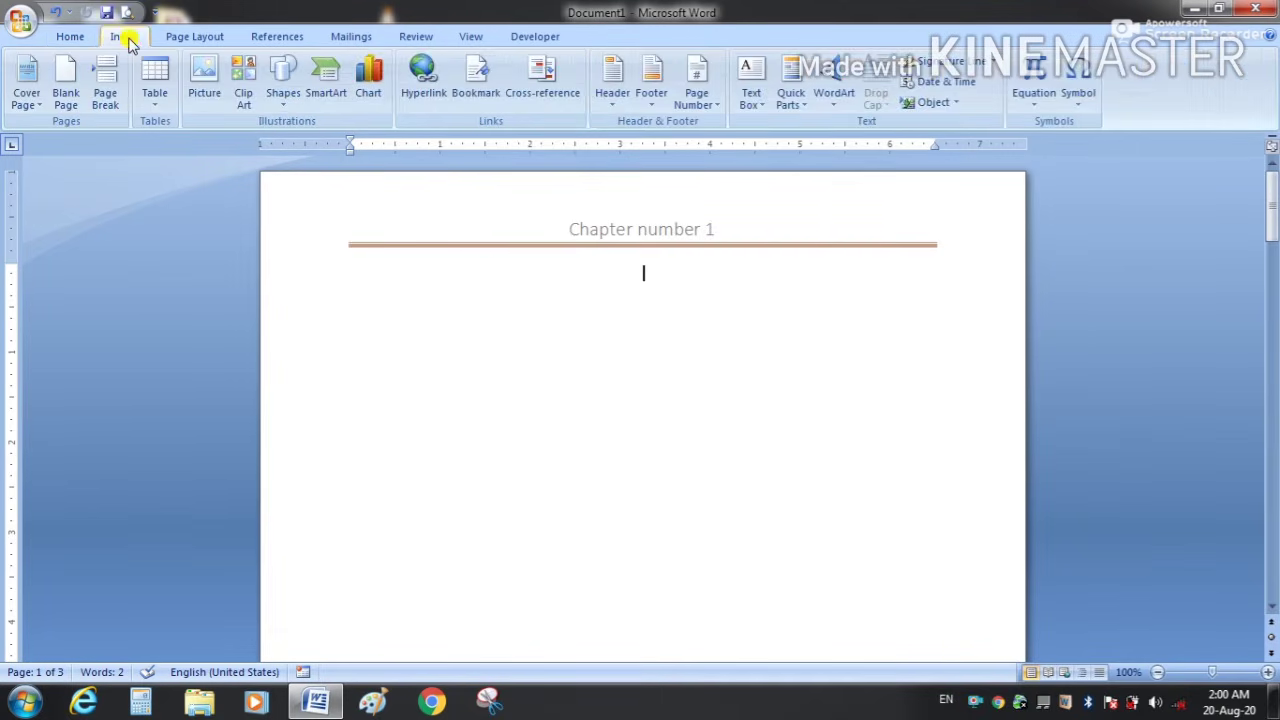
pyautogui.click(615, 112)
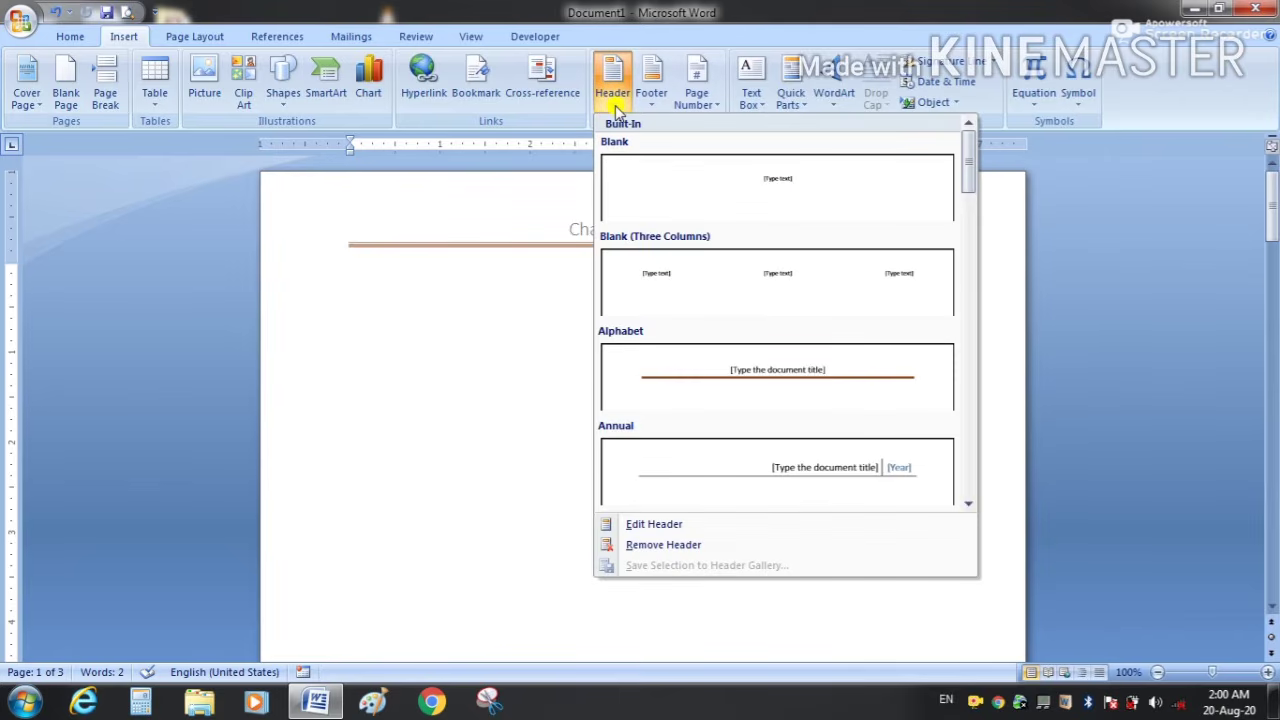
pyautogui.click(657, 525)
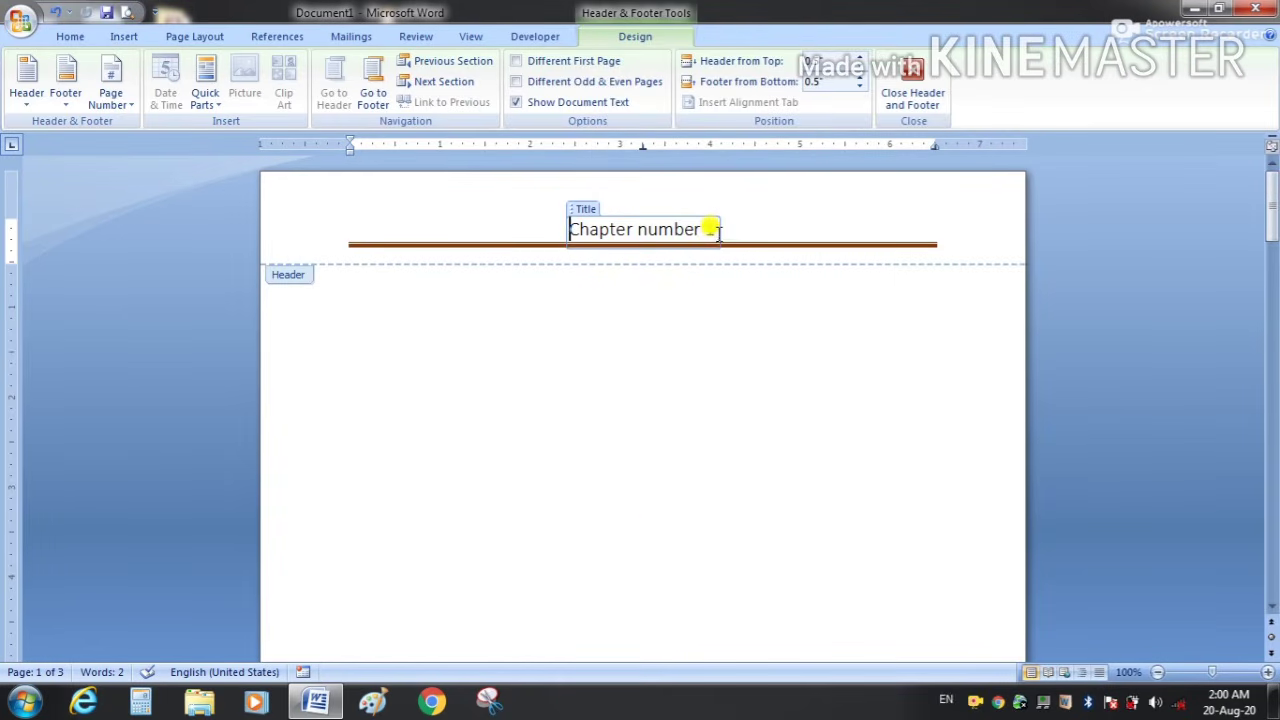
pyautogui.write('1')
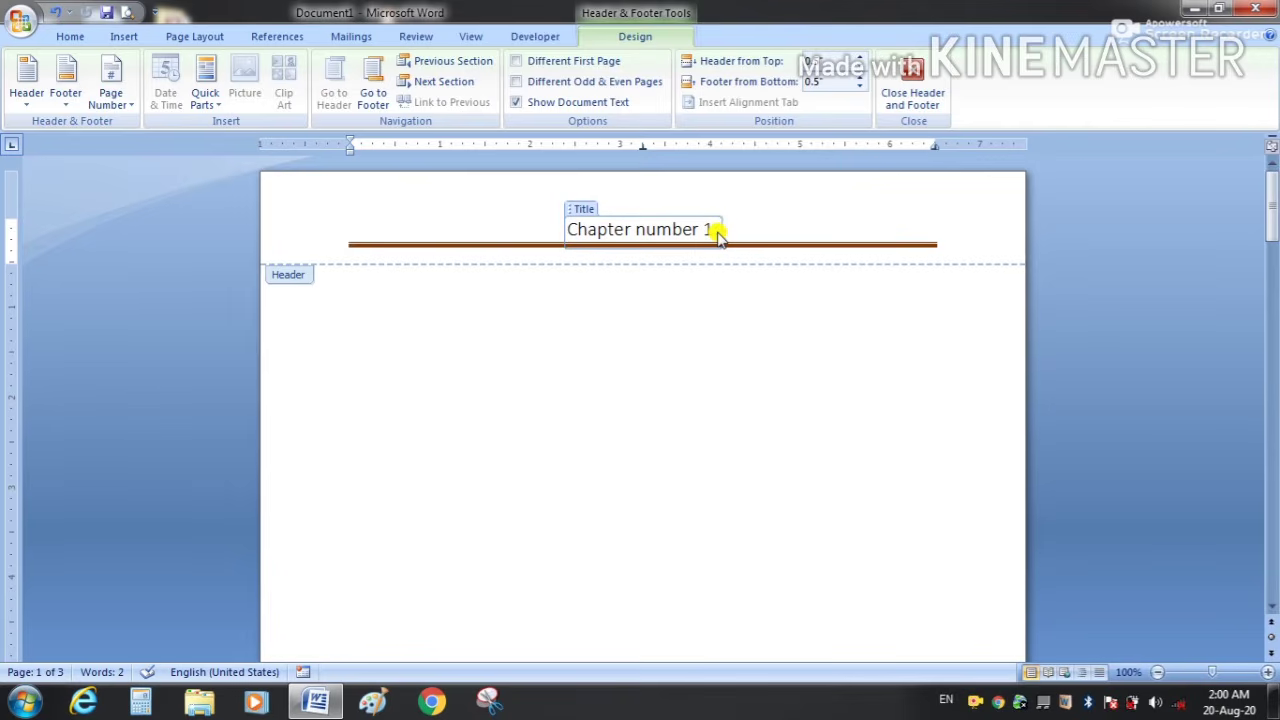
pyautogui.write(': Digita')
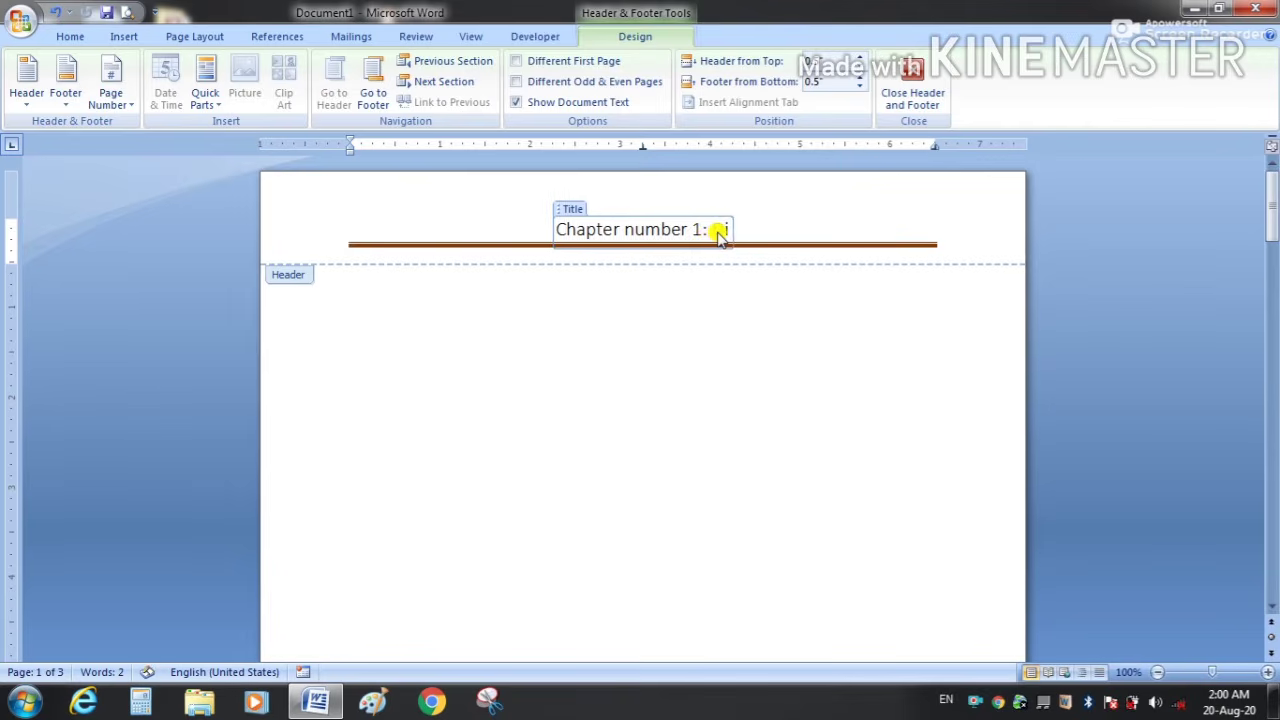
pyautogui.write('l')
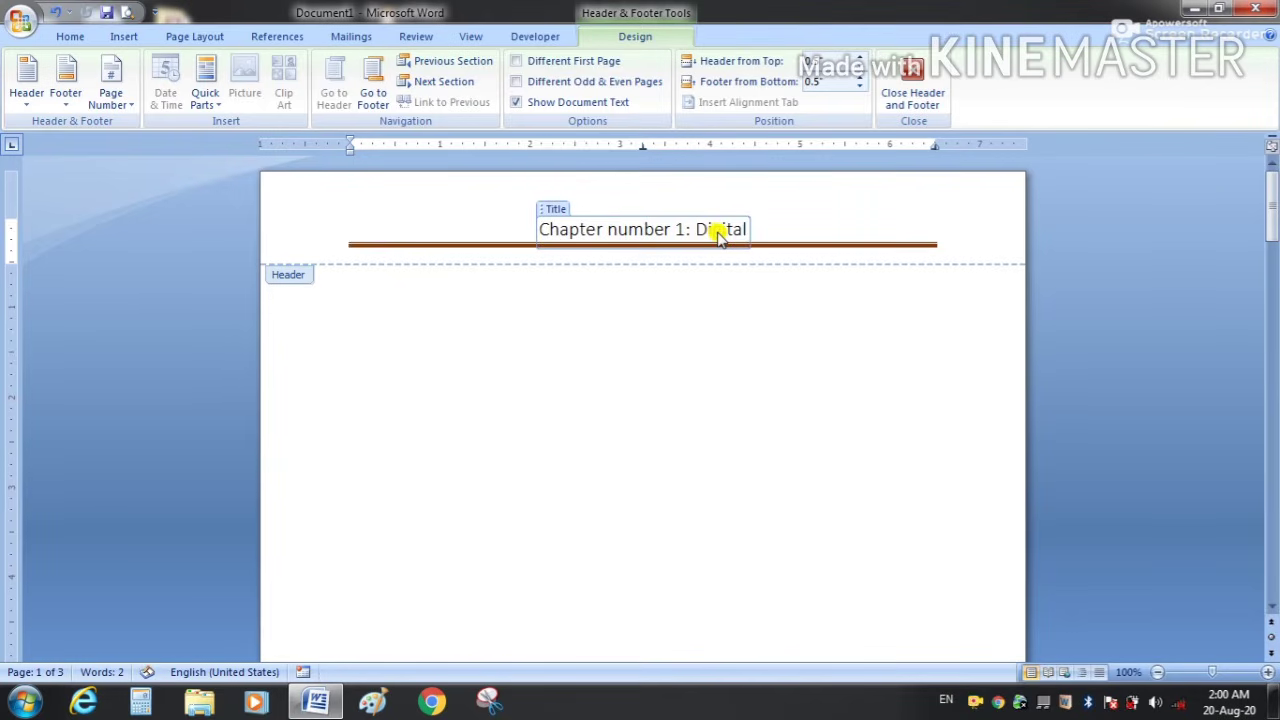
pyautogui.write(' Documentation')
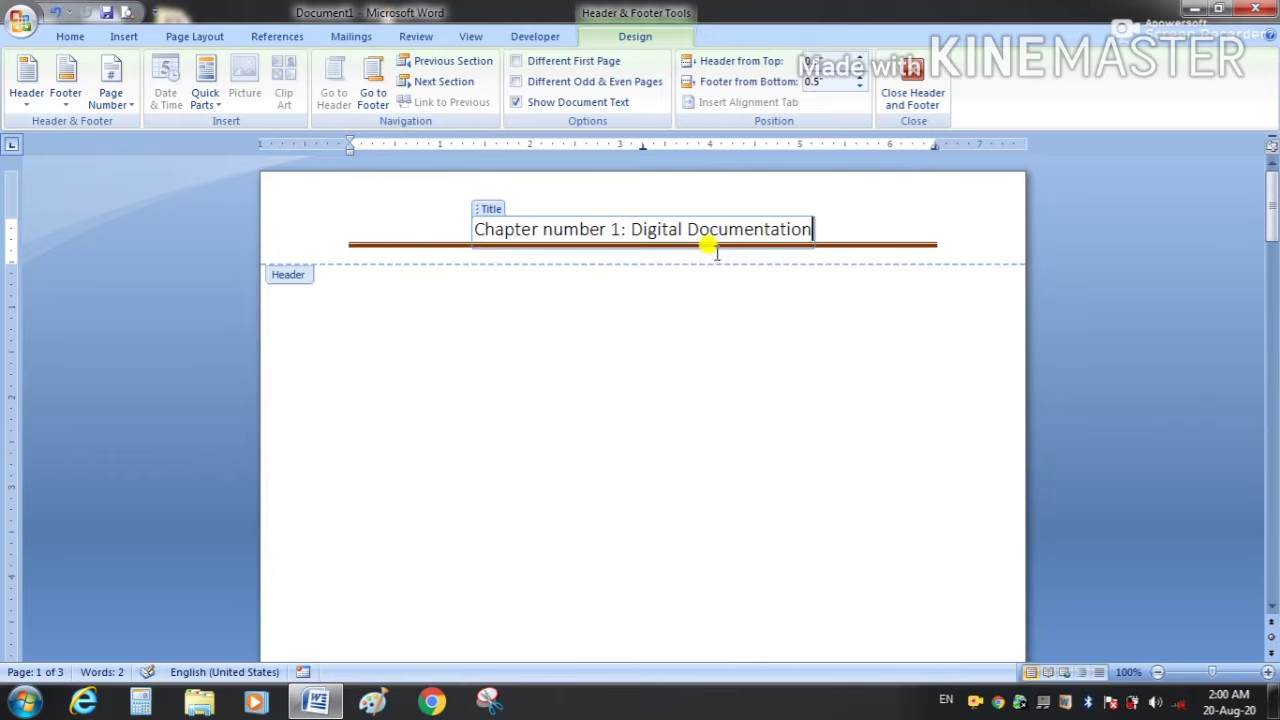
pyautogui.click(908, 68)
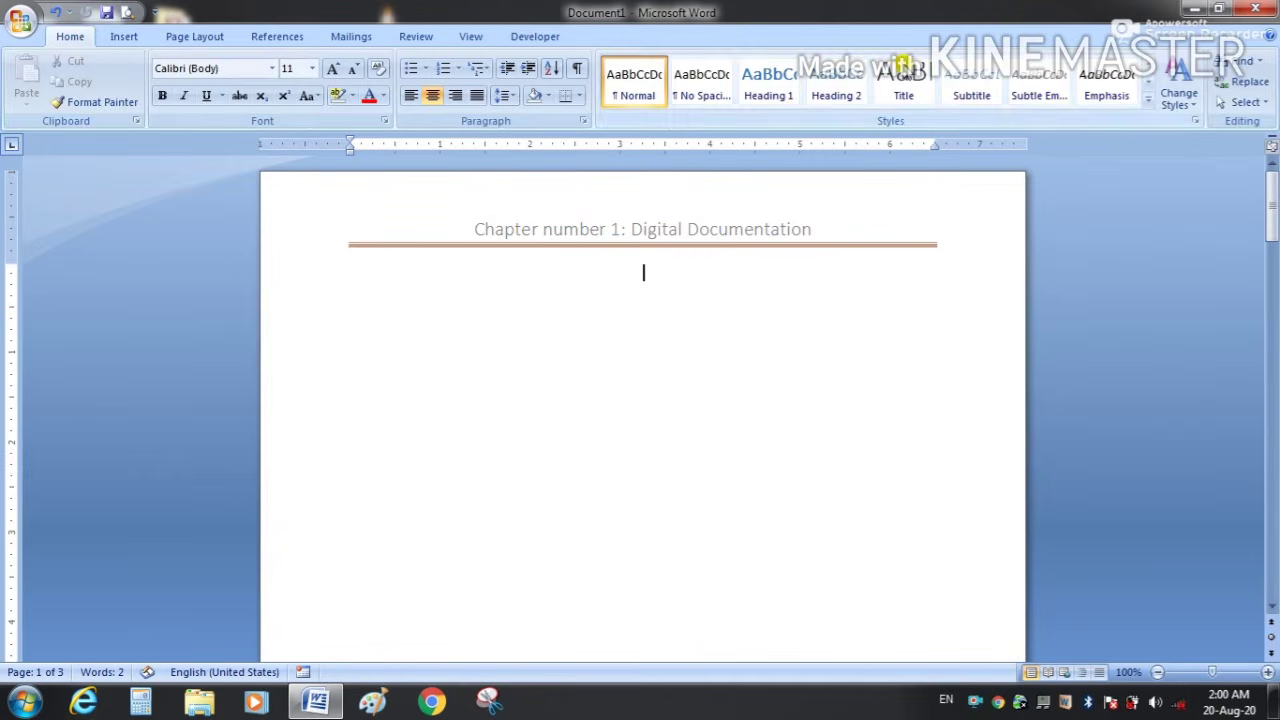
# Remove the header from the document.
pyautogui.moveTo(1270, 225)
pyautogui.mouseDown()
pyautogui.moveTo(1273, 580)
pyautogui.moveTo(1273, 215)
pyautogui.mouseUp()
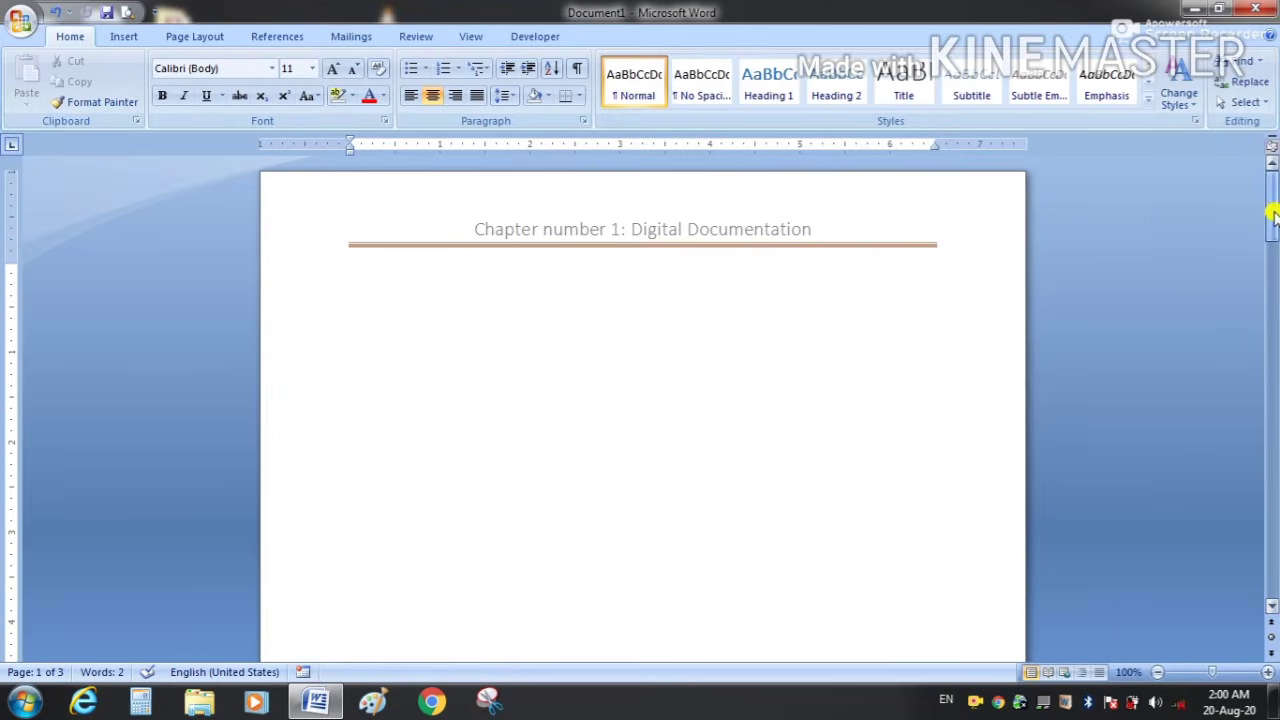
pyautogui.click(790, 285)
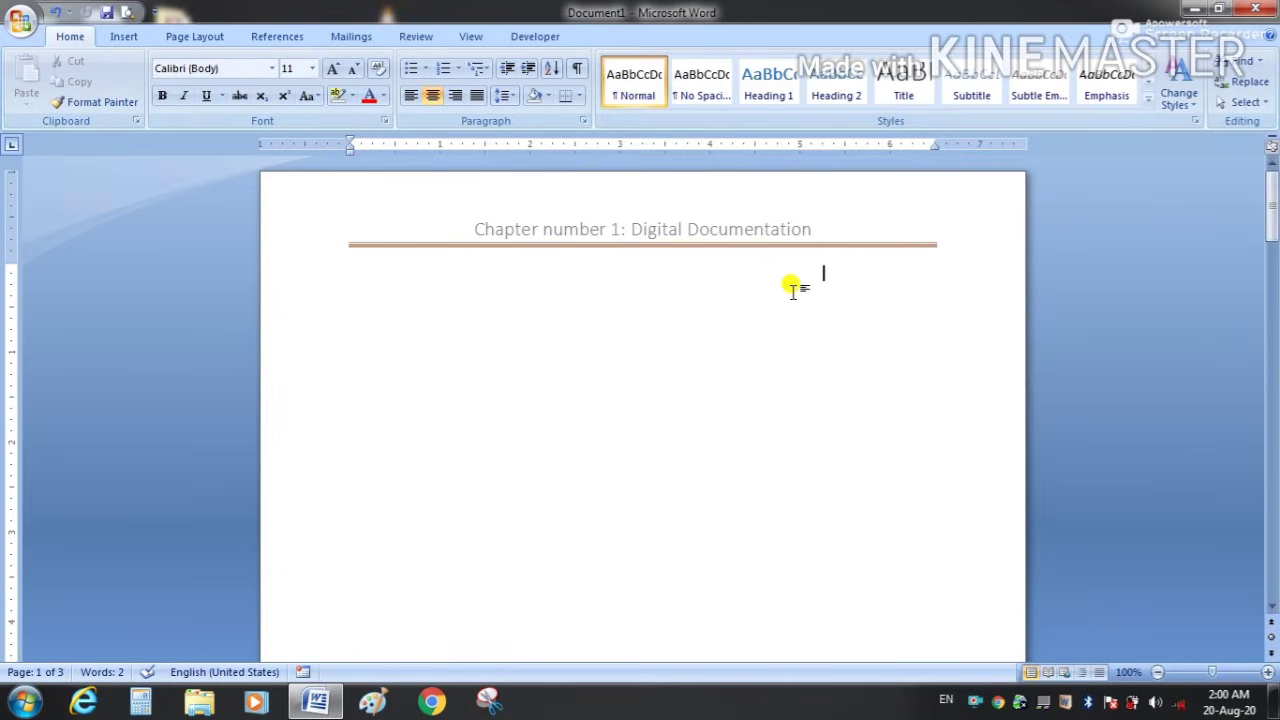
pyautogui.click(120, 36)
pyautogui.click(600, 95)
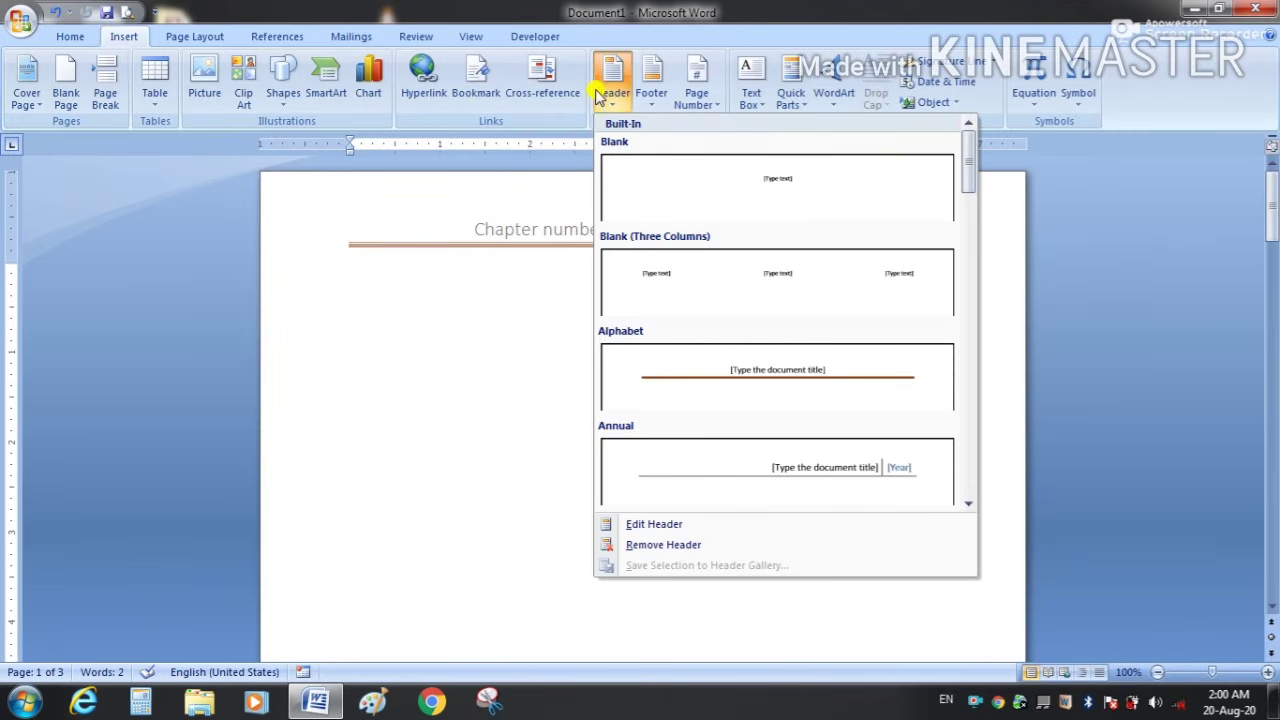
pyautogui.click(660, 546)
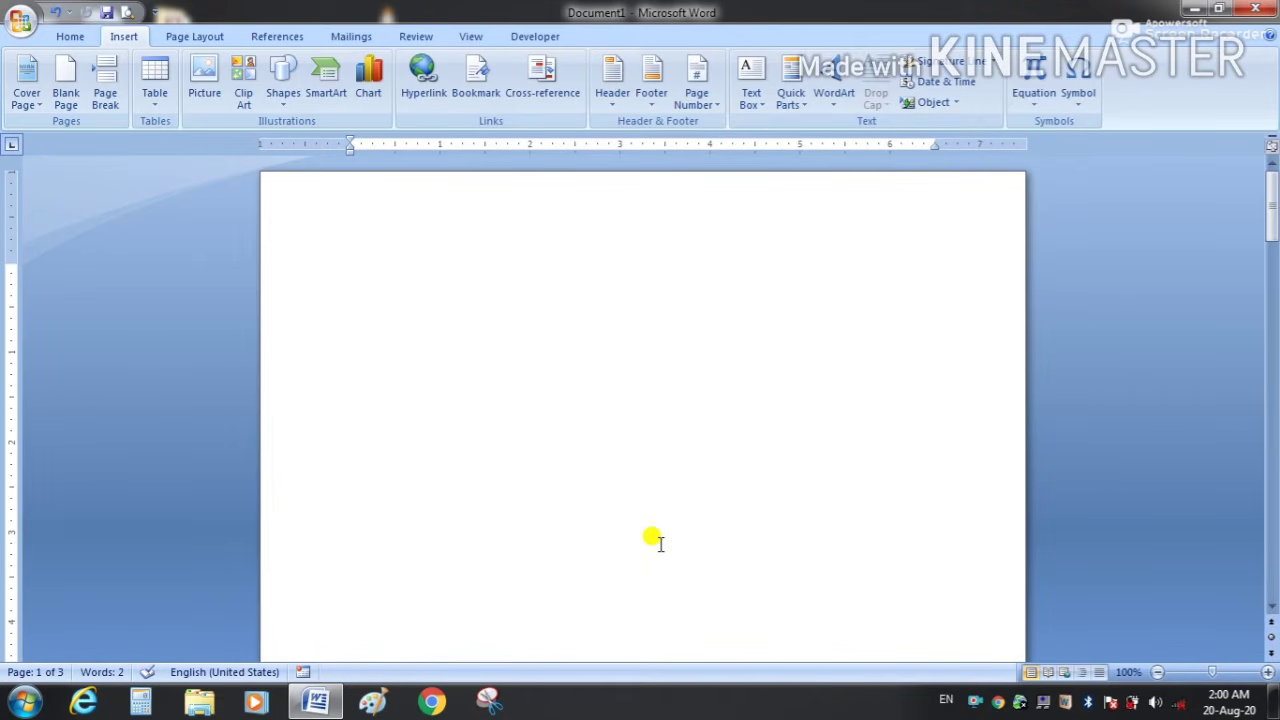
# Delete the blank paragraphs and page breaks from the document body.
pyautogui.press('BackSpace')
pyautogui.press('BackSpace')
pyautogui.press('BackSpace')
pyautogui.press('BackSpace')
pyautogui.press('BackSpace')
pyautogui.press('BackSpace')
pyautogui.press('BackSpace')
pyautogui.press('BackSpace')
pyautogui.press('BackSpace')
pyautogui.press('BackSpace')
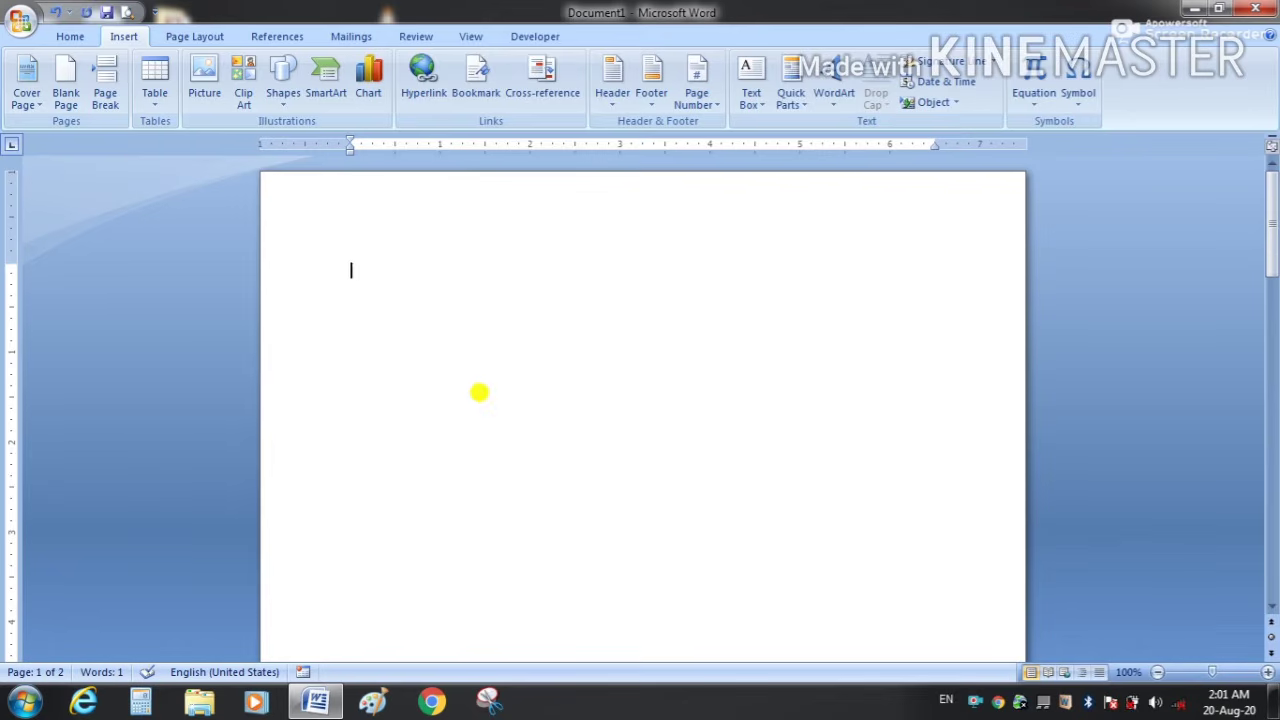
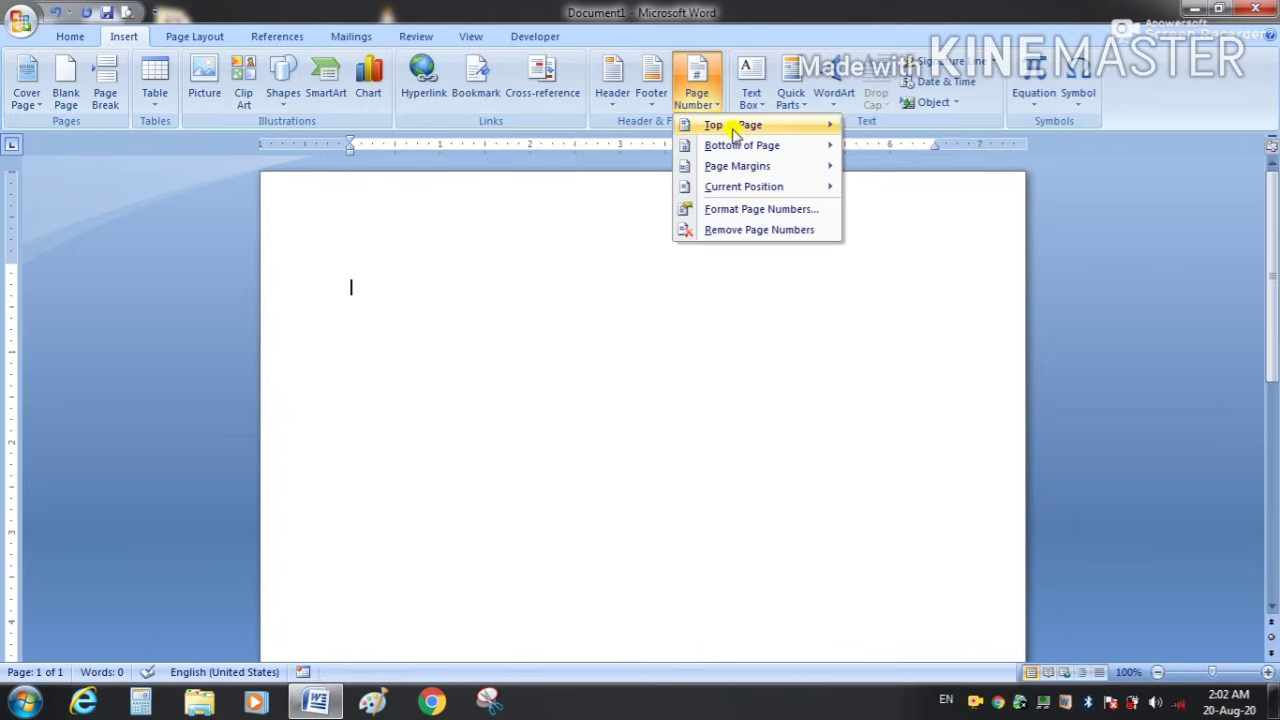
# Insert a page number at the top of the page using the Plain Number 2 style, and close the header.
pyautogui.moveTo(748, 126)
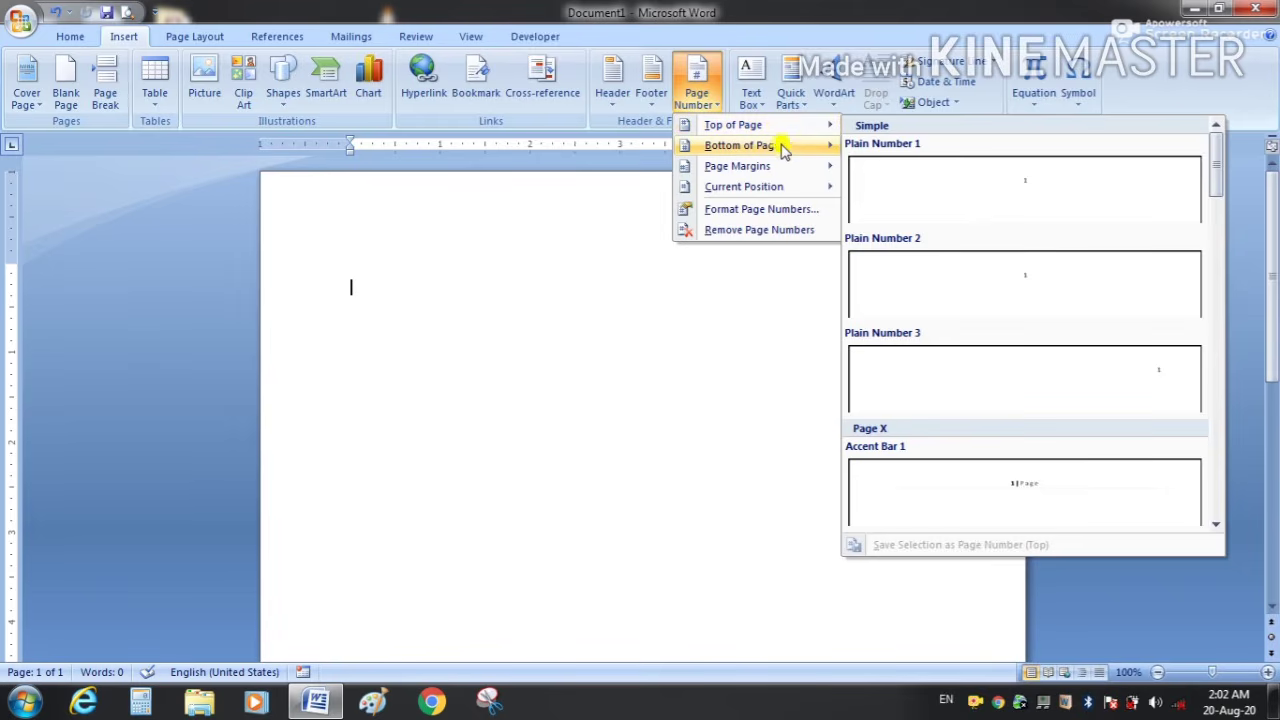
pyautogui.moveTo(786, 150)
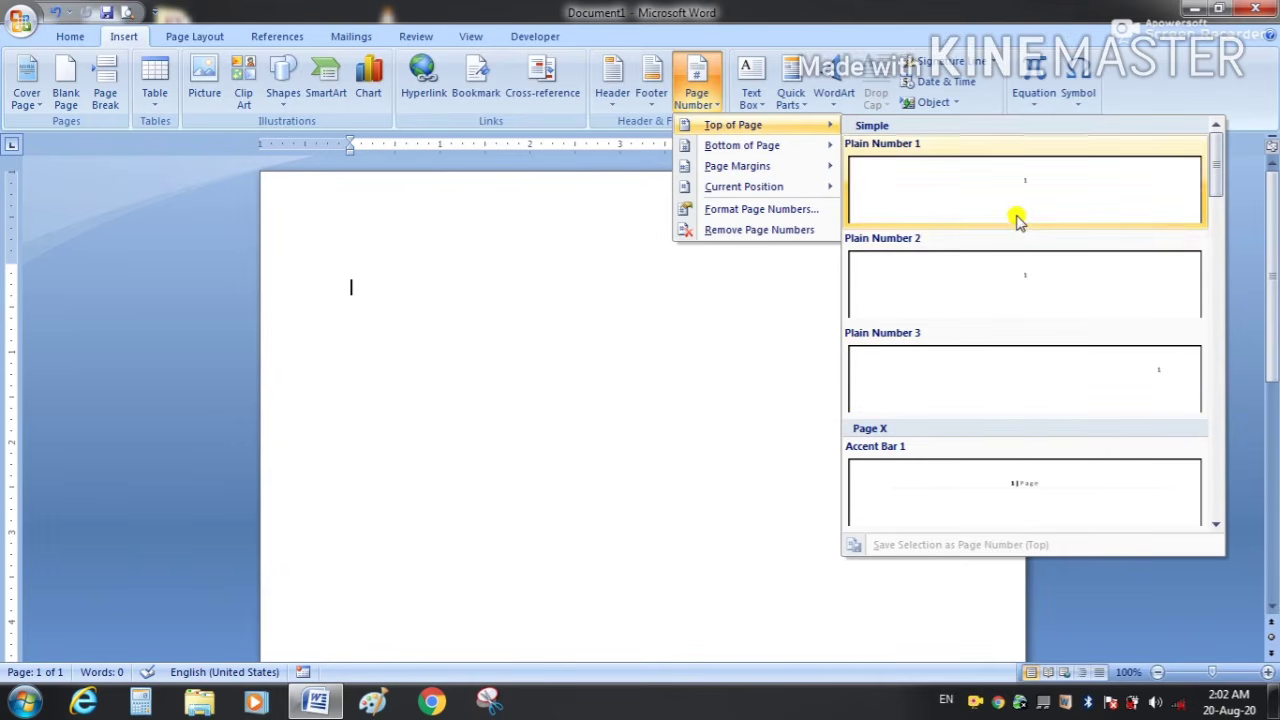
pyautogui.click(1037, 279)
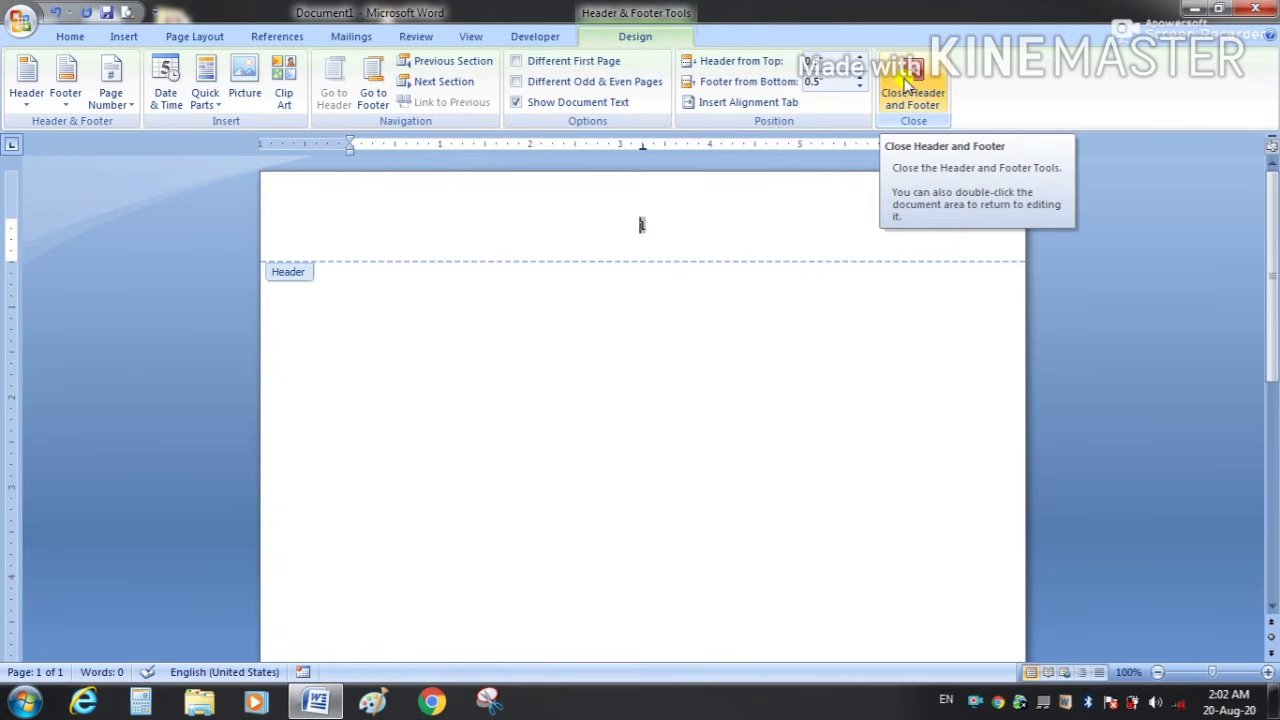
pyautogui.click(908, 85)
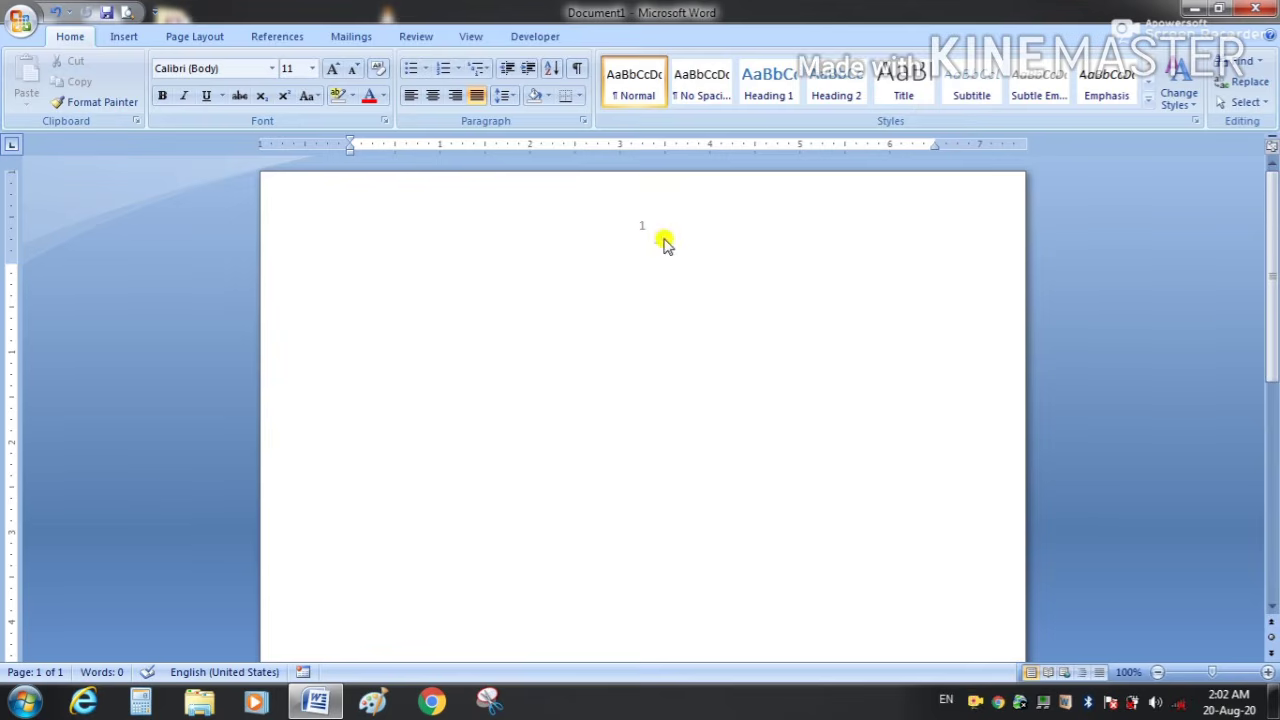
# Add a page break low on the first page, review the page numbers, and place the cursor in the first page's body.
pyautogui.moveTo(1271, 252); pyautogui.dragTo(1269, 555)
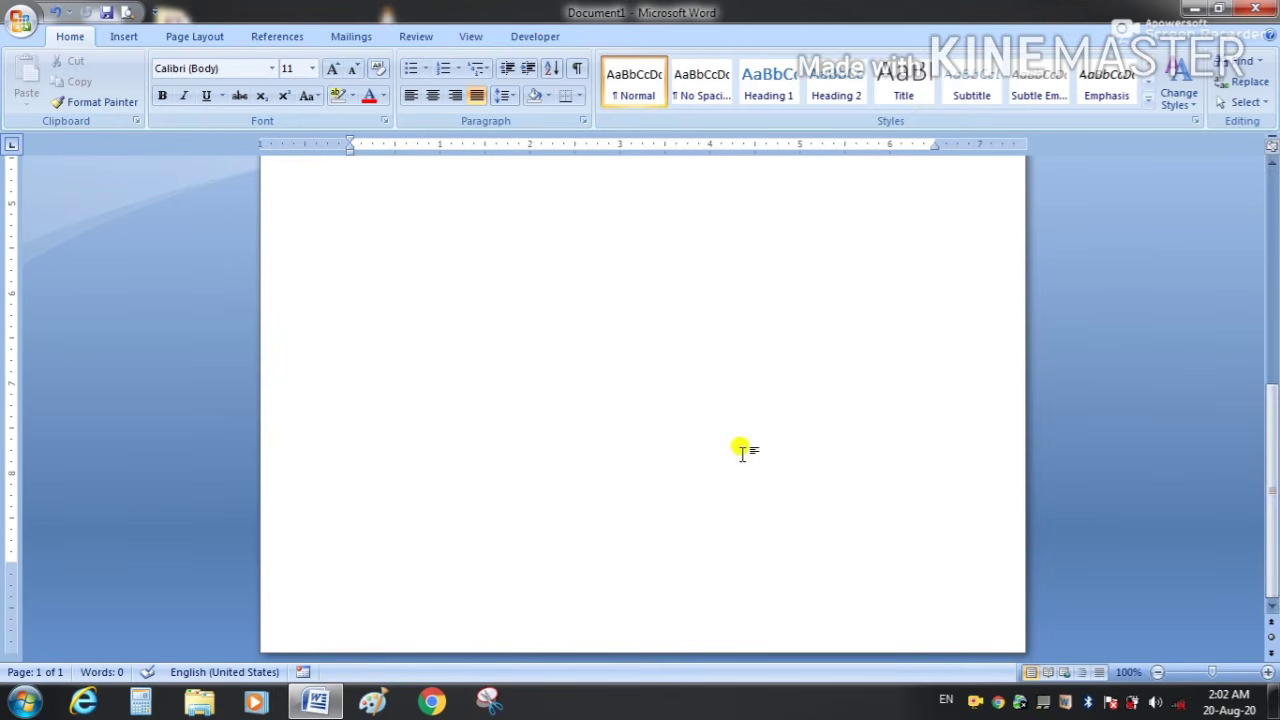
pyautogui.doubleClick(742, 452)
pyautogui.hotkey('ctrl', 'Return')
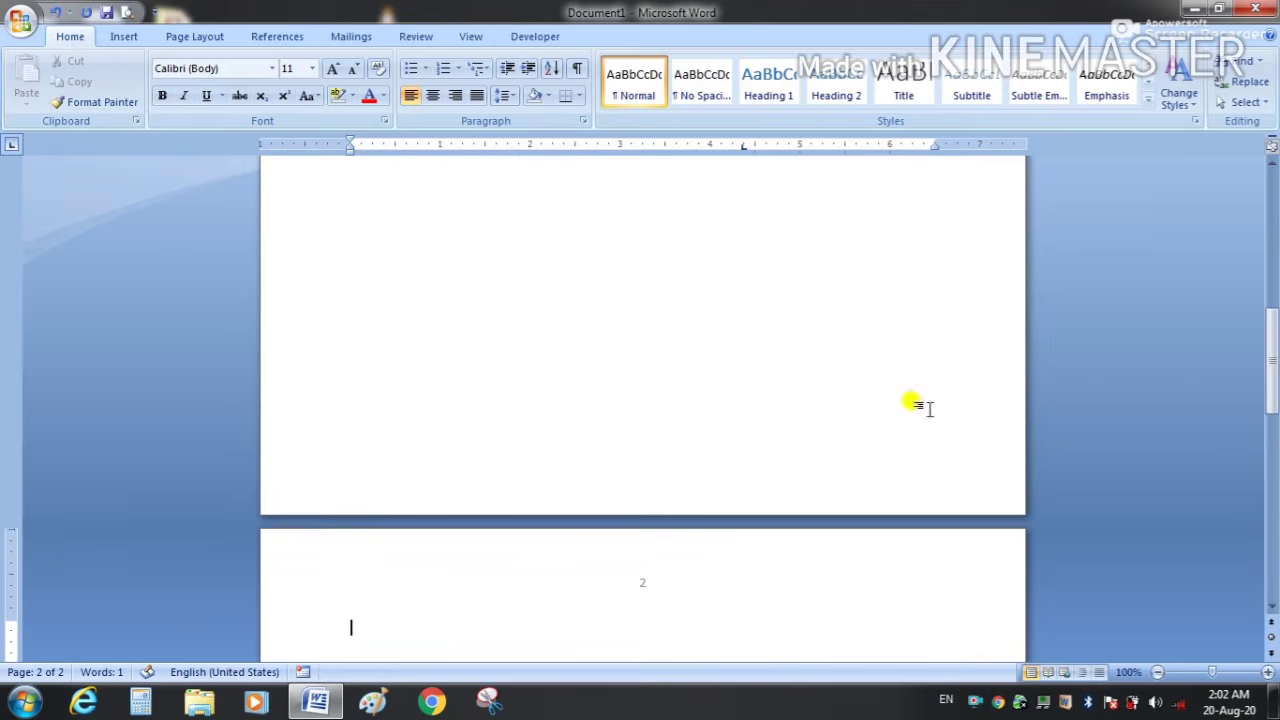
pyautogui.moveTo(1269, 380); pyautogui.dragTo(1268, 212)
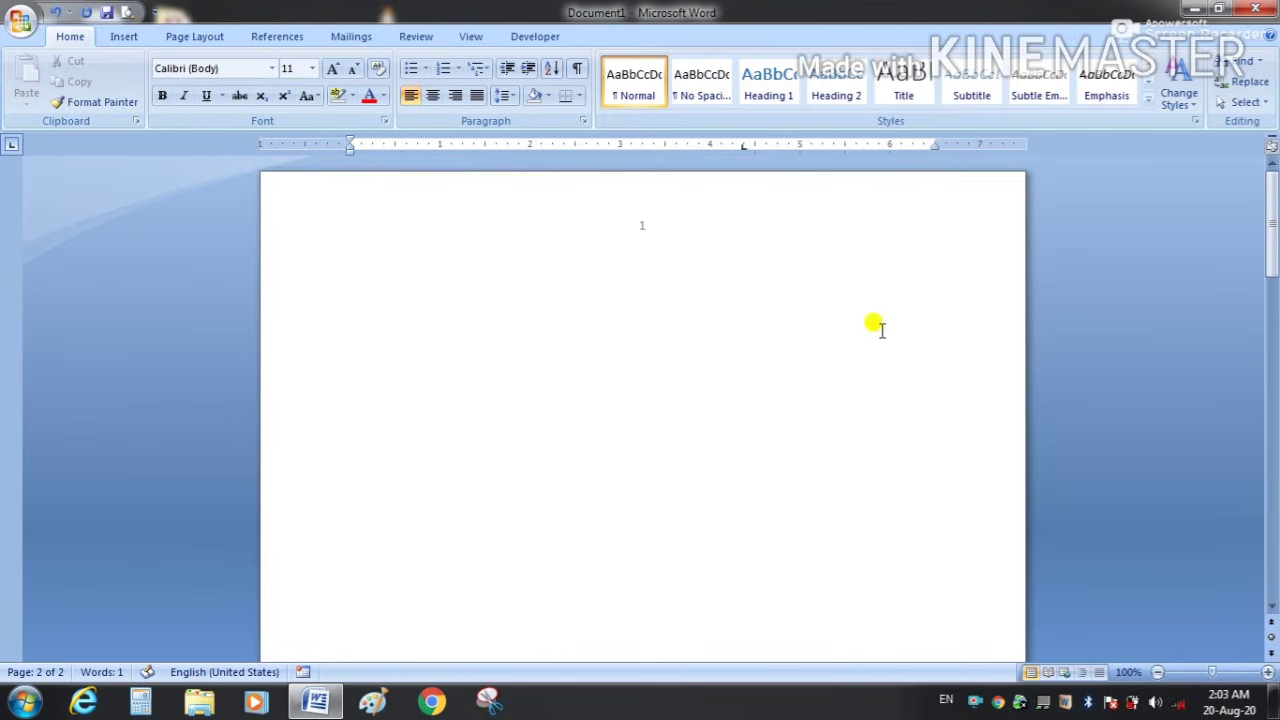
pyautogui.doubleClick(880, 330)
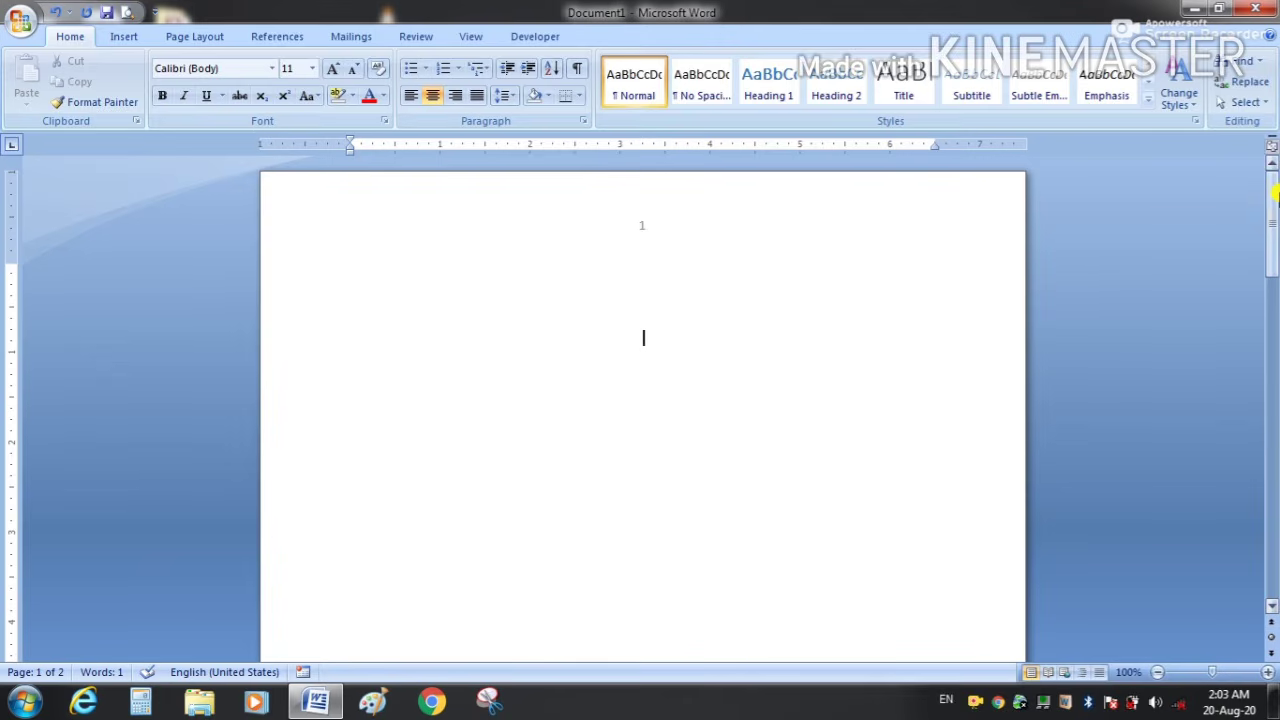
pyautogui.click(1274, 199)
pyautogui.moveTo(1274, 199)
pyautogui.mouseDown()
pyautogui.moveTo(1257, 391)
pyautogui.moveTo(1269, 560)
pyautogui.moveTo(1274, 192)
pyautogui.mouseUp()
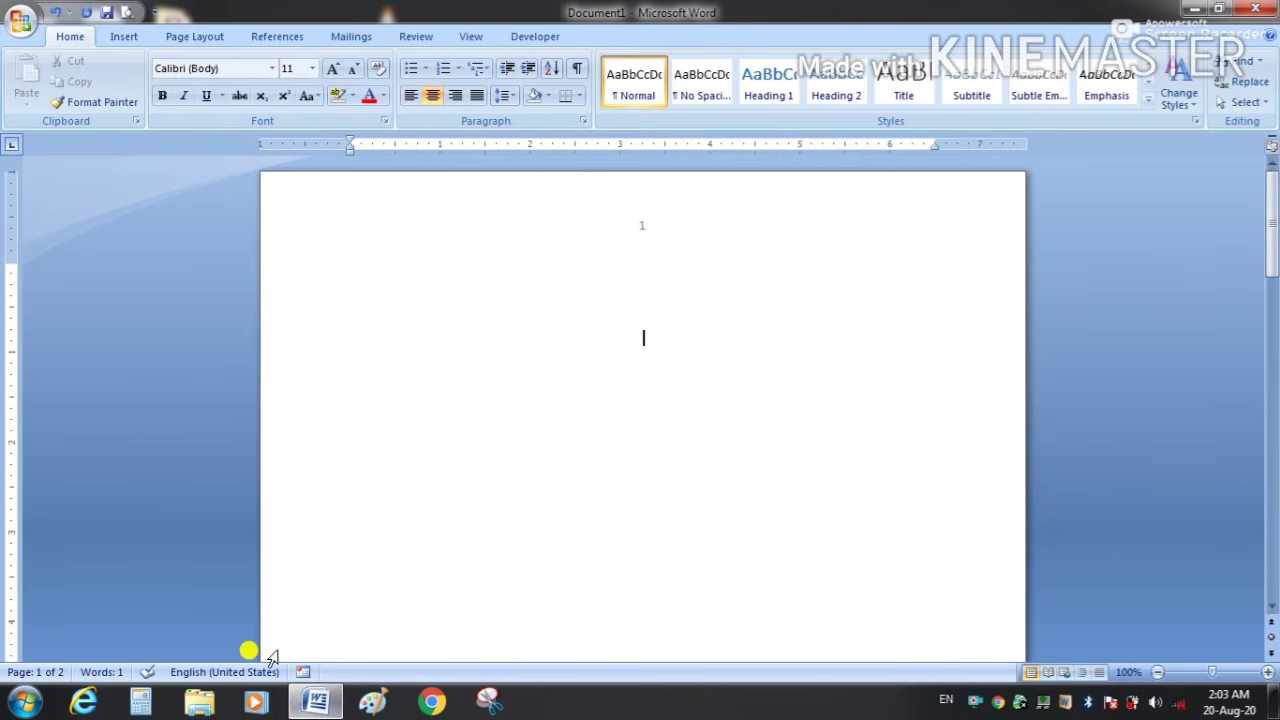
# Remove the page numbers from the document.
pyautogui.click(112, 13)
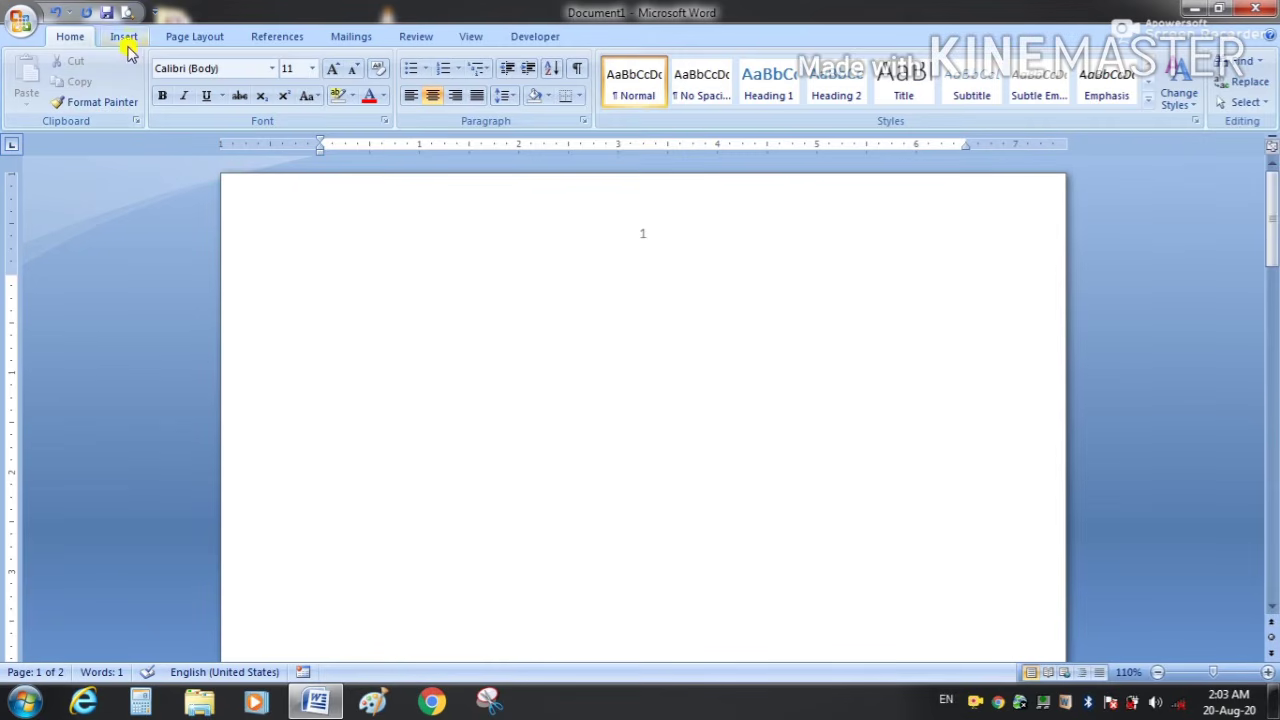
pyautogui.click(127, 37)
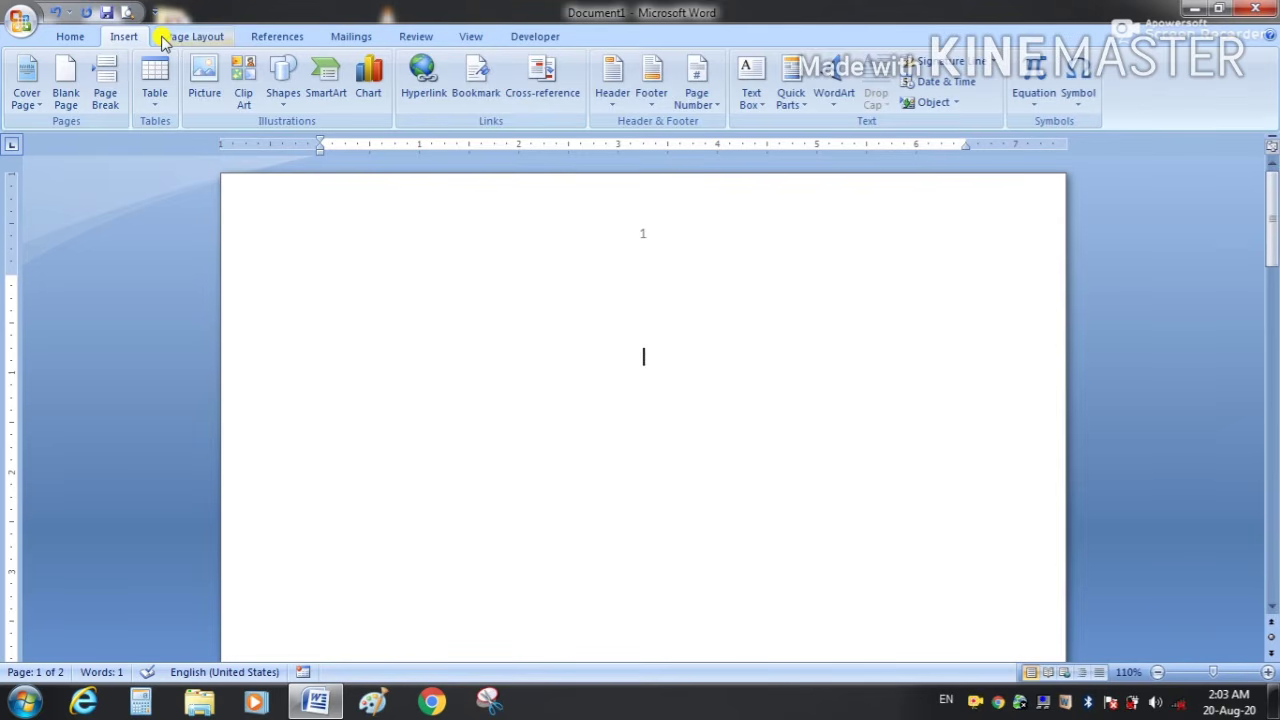
pyautogui.scroll(2, 40, 82)
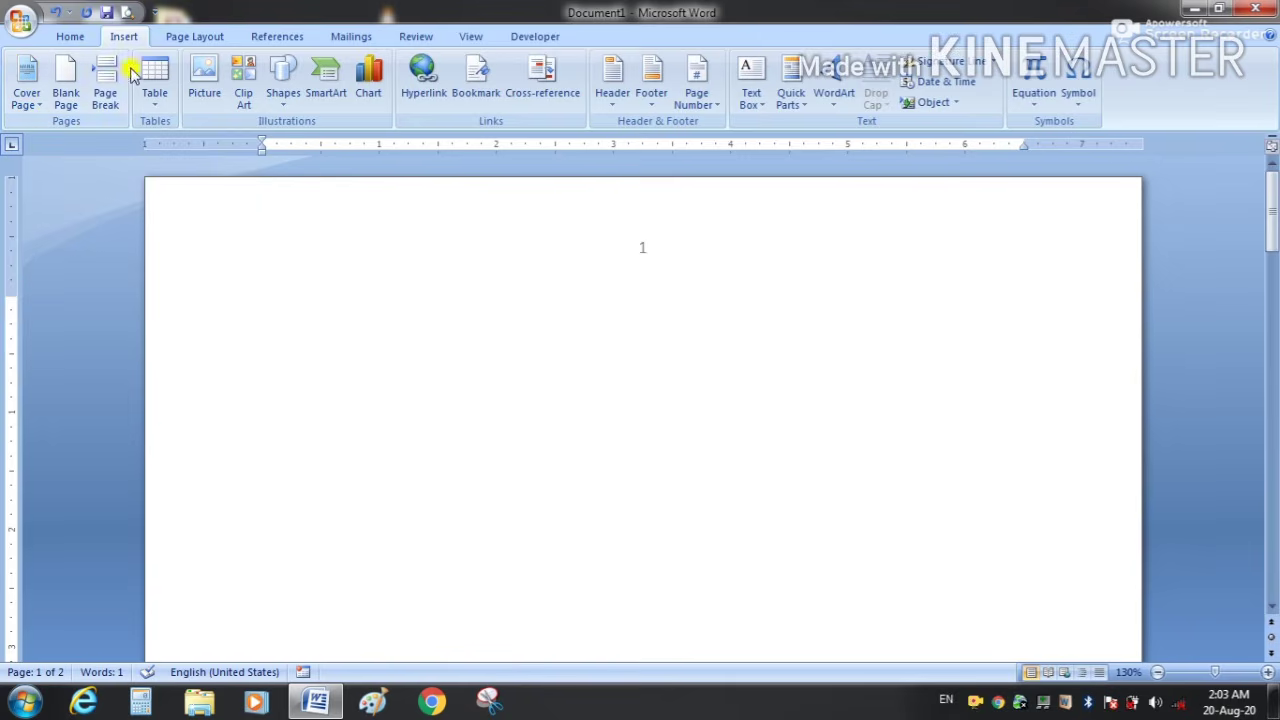
pyautogui.click(690, 108)
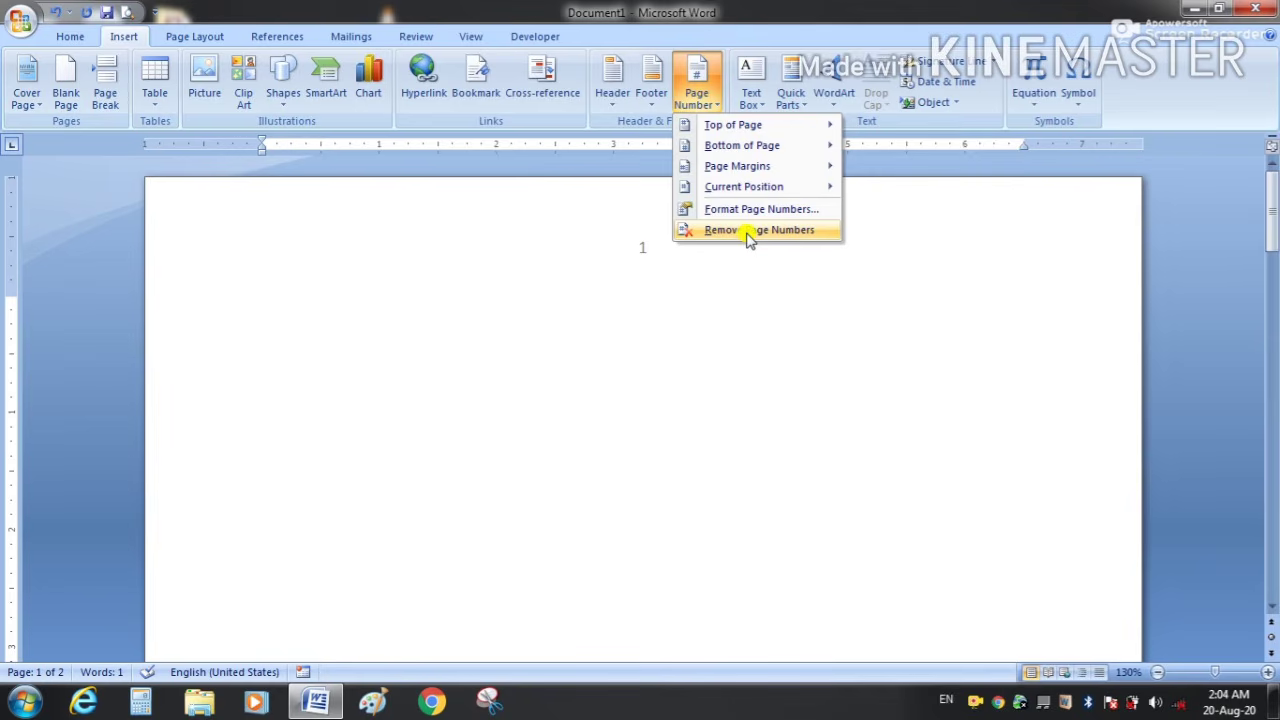
pyautogui.click(750, 233)
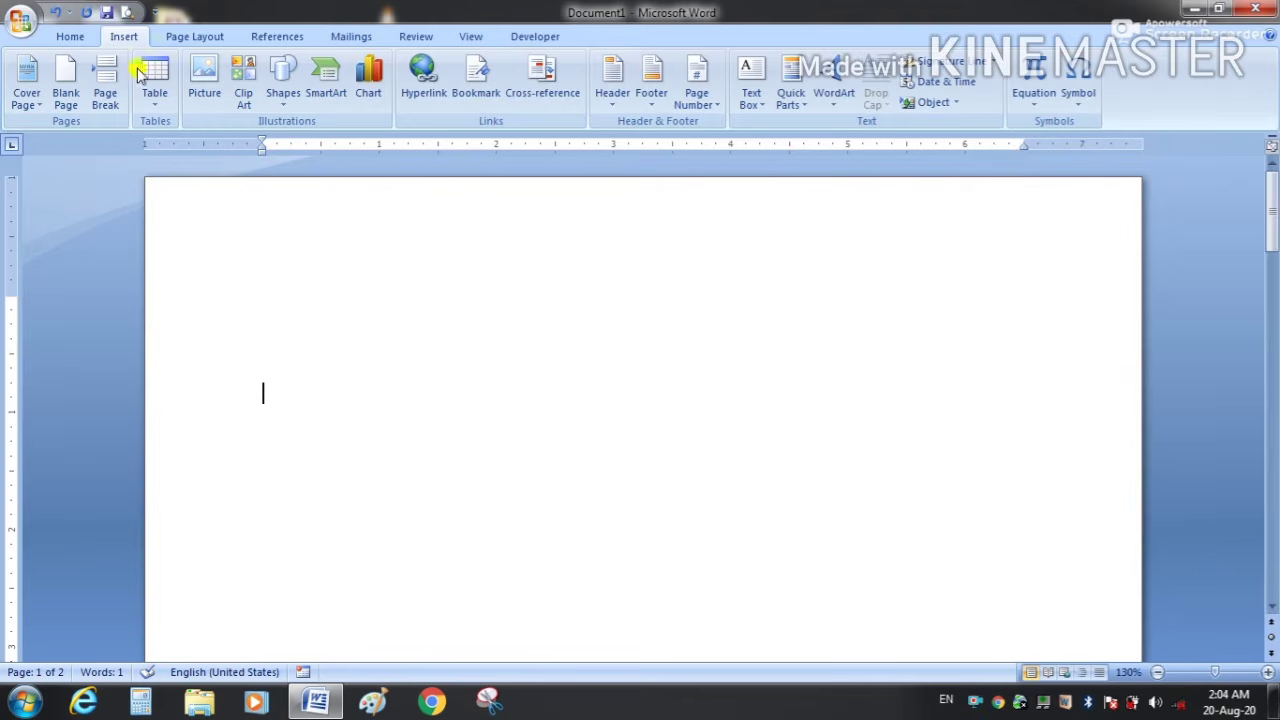
# Enter the text "S.B S Model High School" in the first page's body.
pyautogui.click(181, 40)
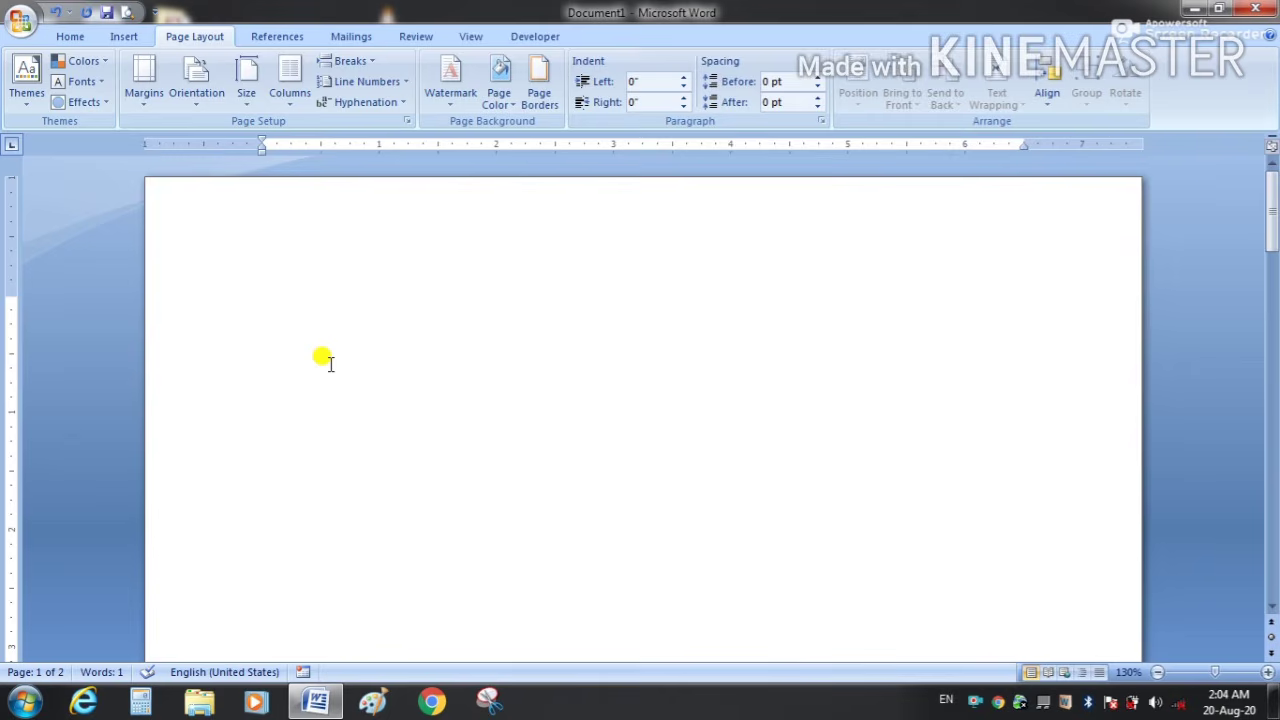
pyautogui.write('S.B S')
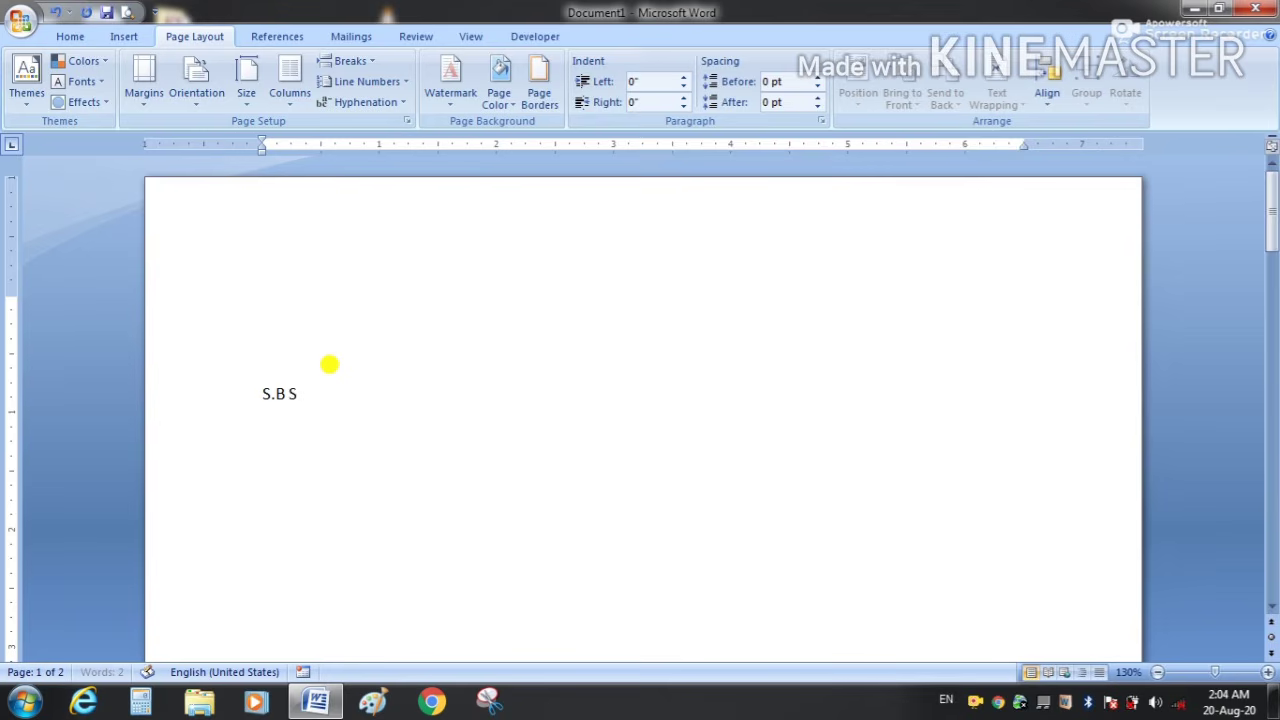
pyautogui.write(' Model High Schoo')
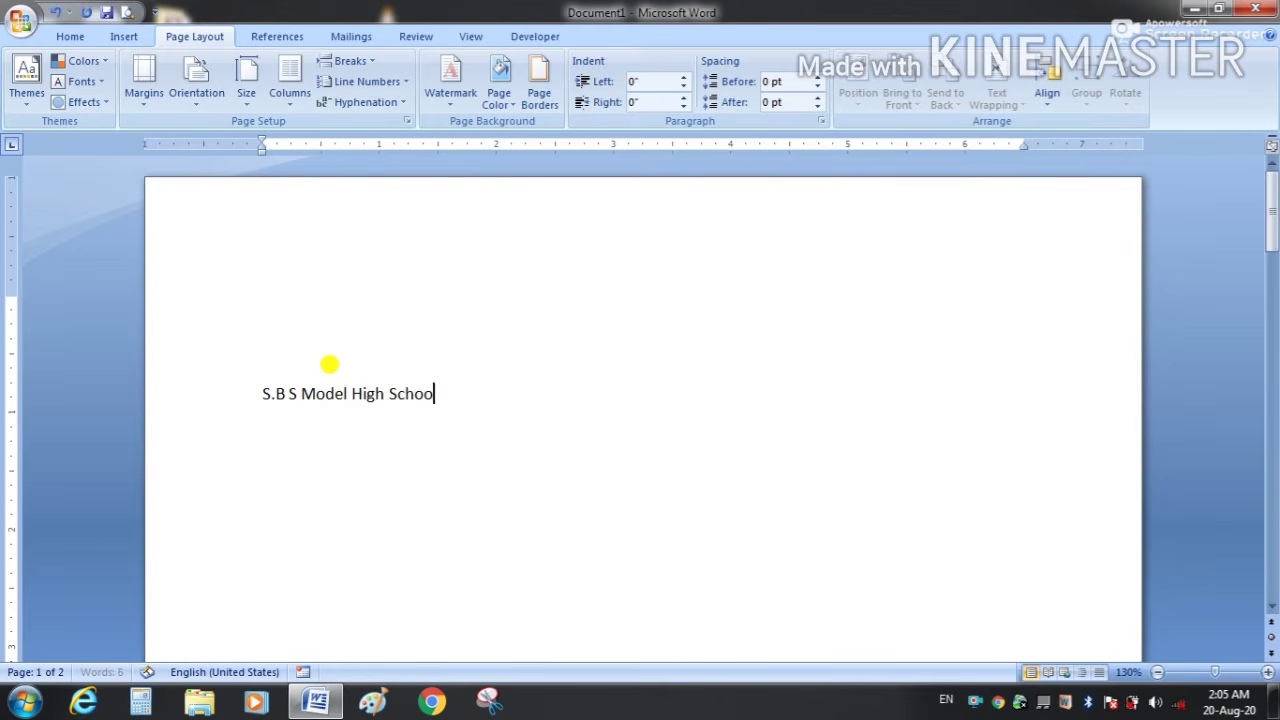
pyautogui.write('l')
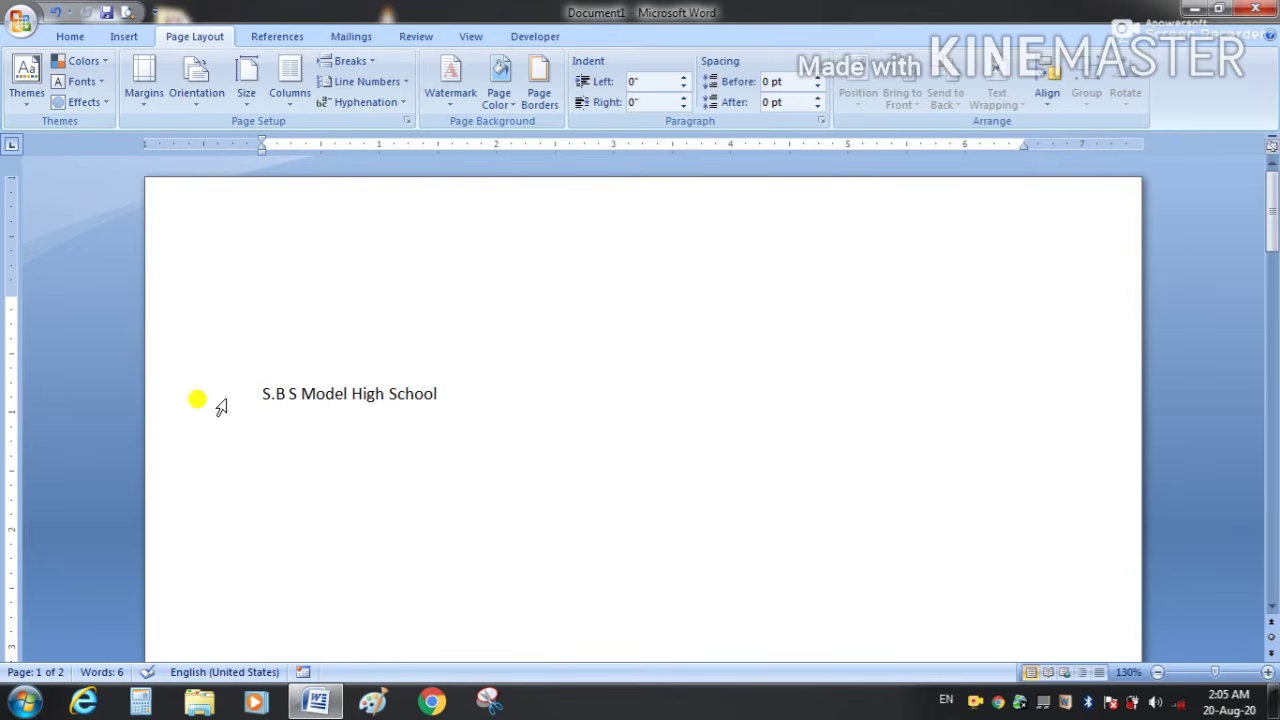
# Apply the Moderate margin preset and review both pages.
pyautogui.click(141, 97)
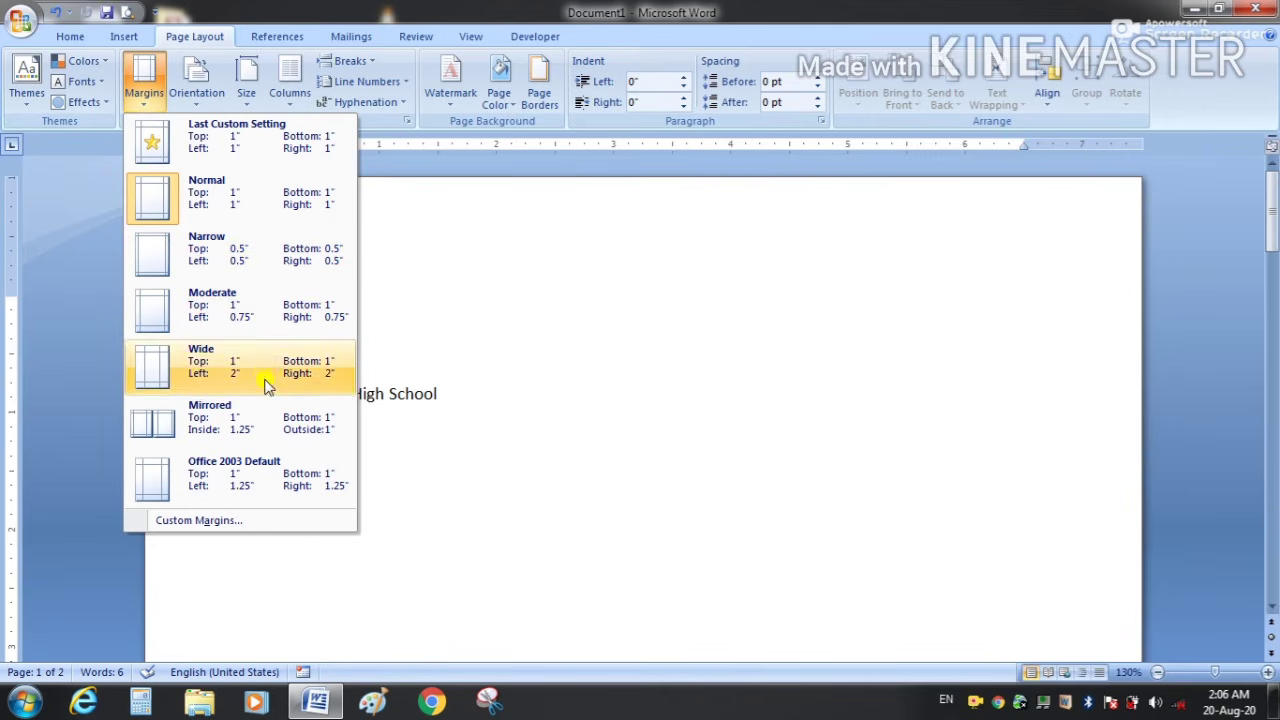
pyautogui.click(290, 312)
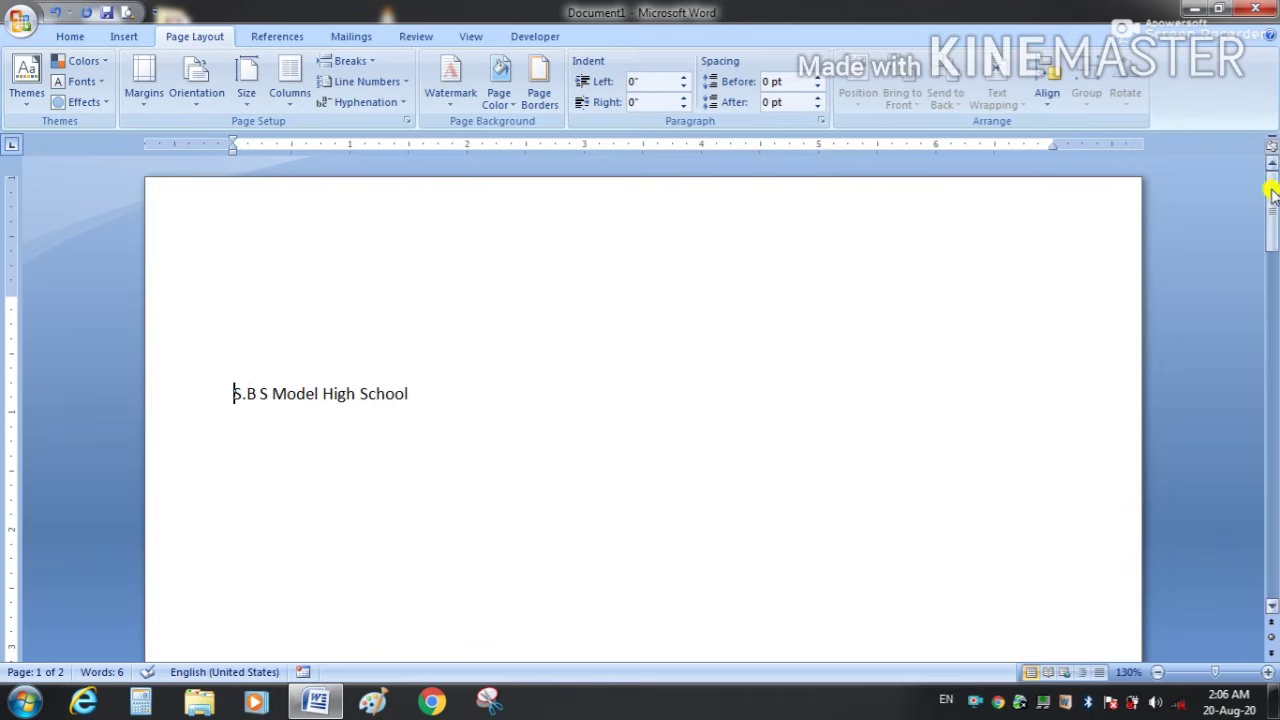
pyautogui.moveTo(1271, 190); pyautogui.dragTo(1270, 361)
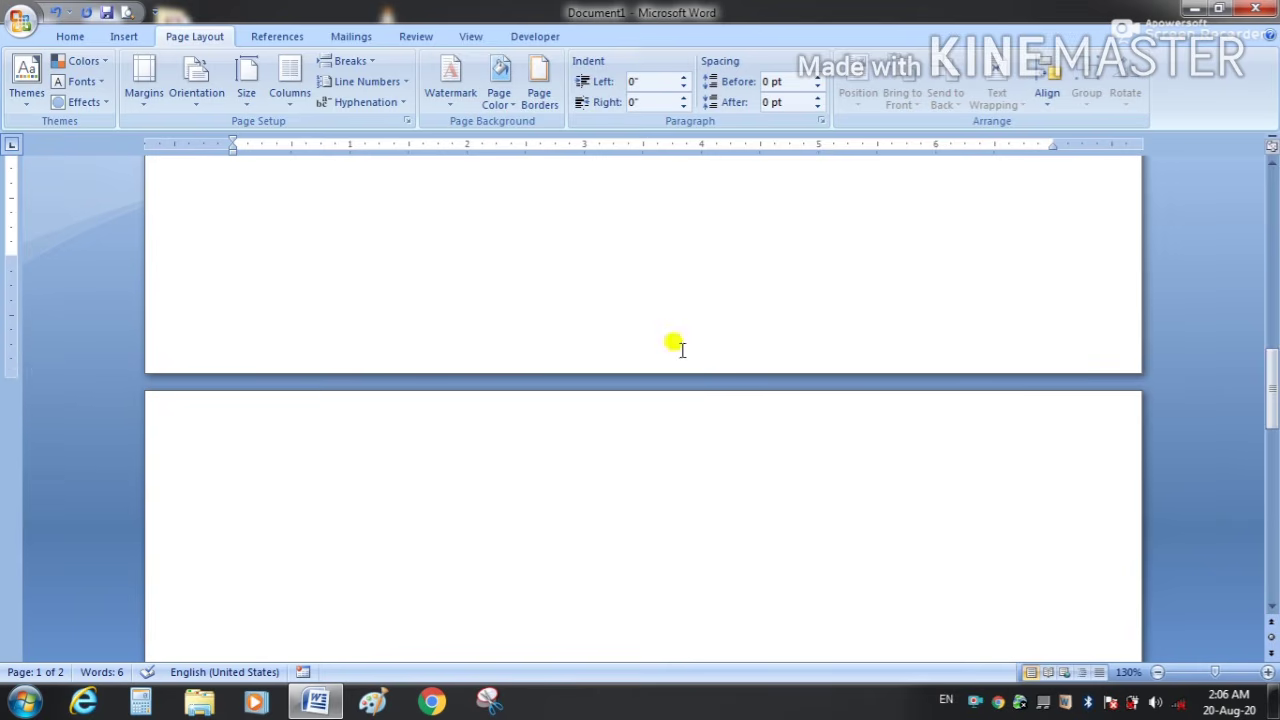
pyautogui.moveTo(1274, 398); pyautogui.dragTo(1268, 208)
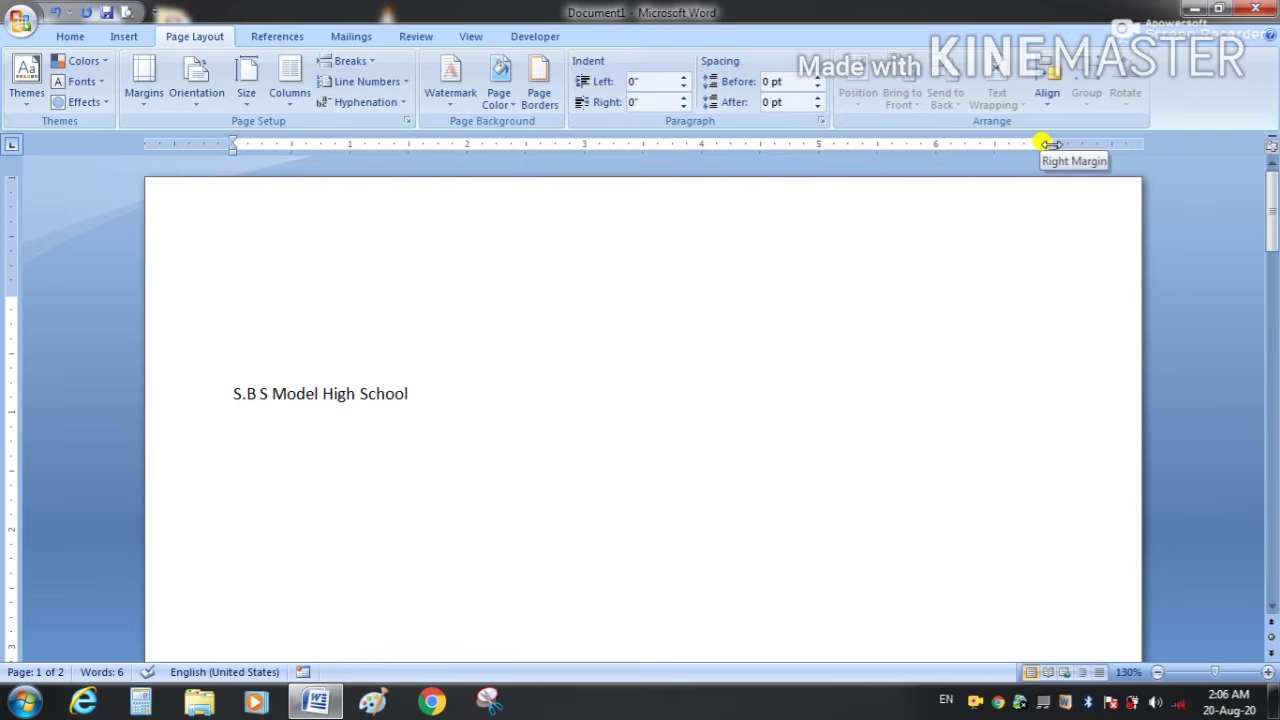
# Reduce the right and top margins to about 0.44" each using the rulers.
pyautogui.moveTo(1050, 144); pyautogui.dragTo(1088, 145)
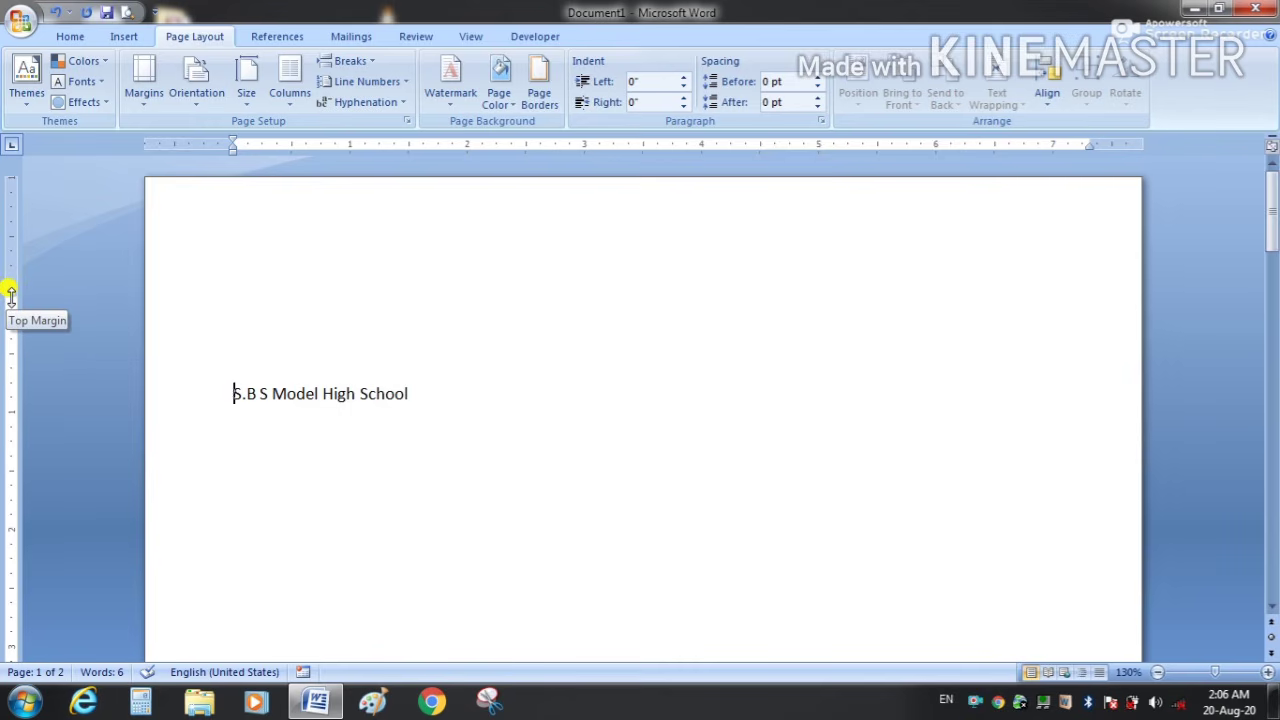
pyautogui.moveTo(10, 293); pyautogui.dragTo(10, 220)
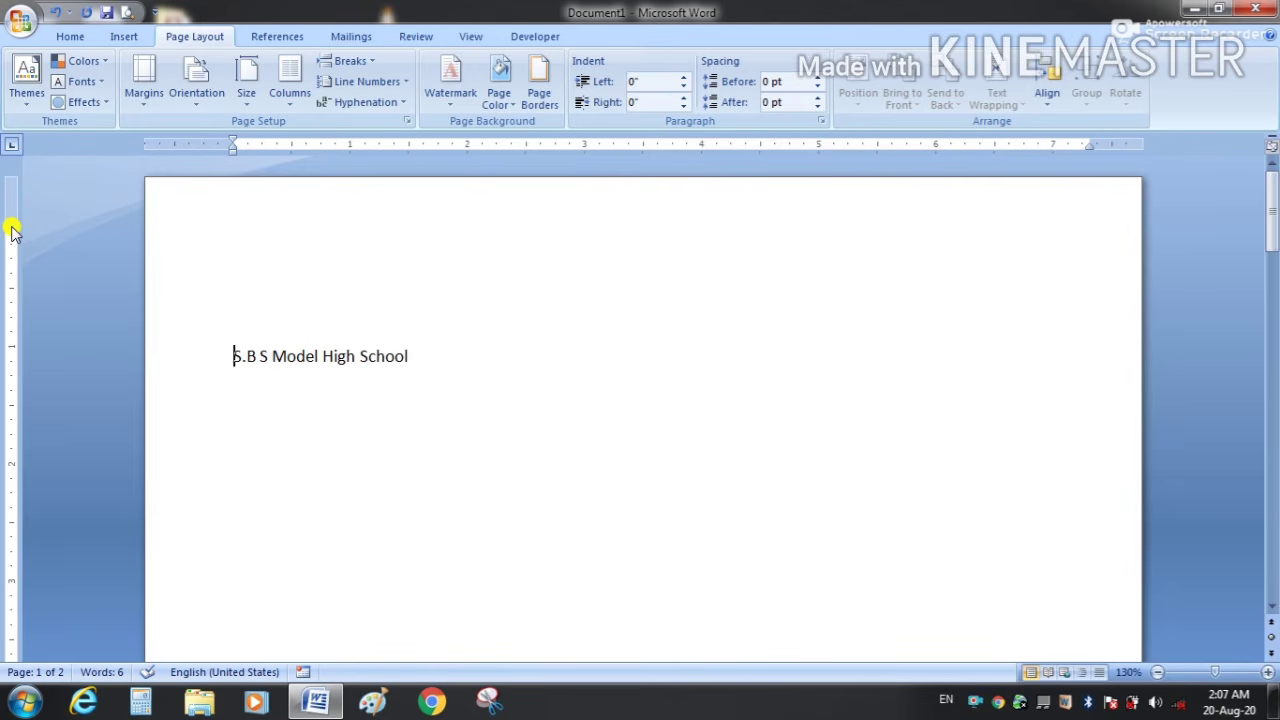
# Open the custom margin settings and raise the top margin to 0.9".
pyautogui.click(140, 100)
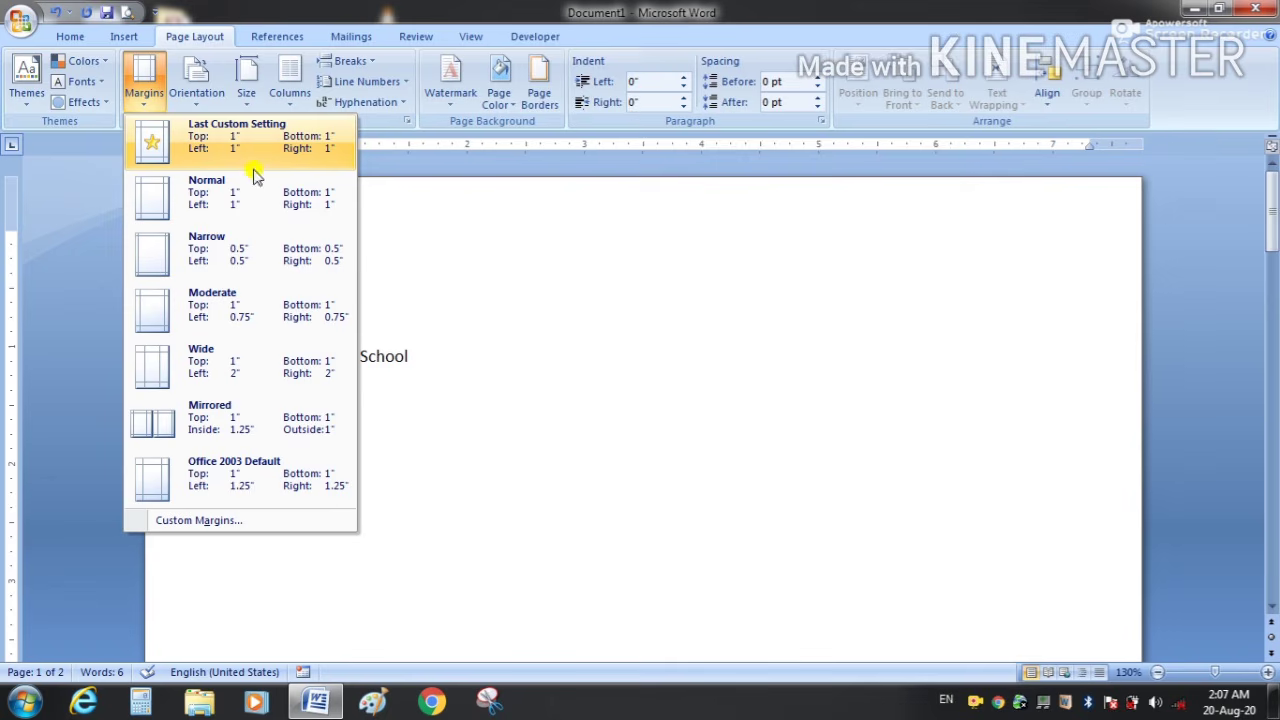
pyautogui.click(254, 522)
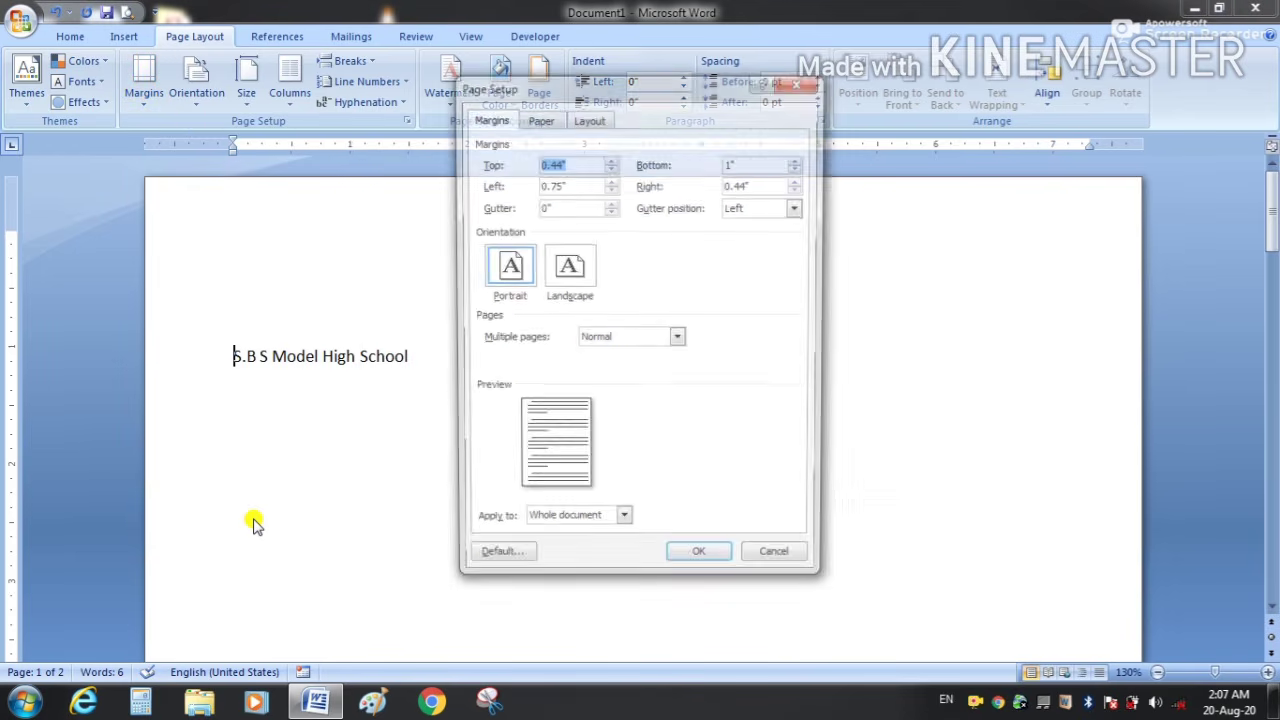
pyautogui.click(610, 159)
pyautogui.click(610, 159)
pyautogui.click(610, 159)
pyautogui.click(610, 159)
pyautogui.click(610, 159)
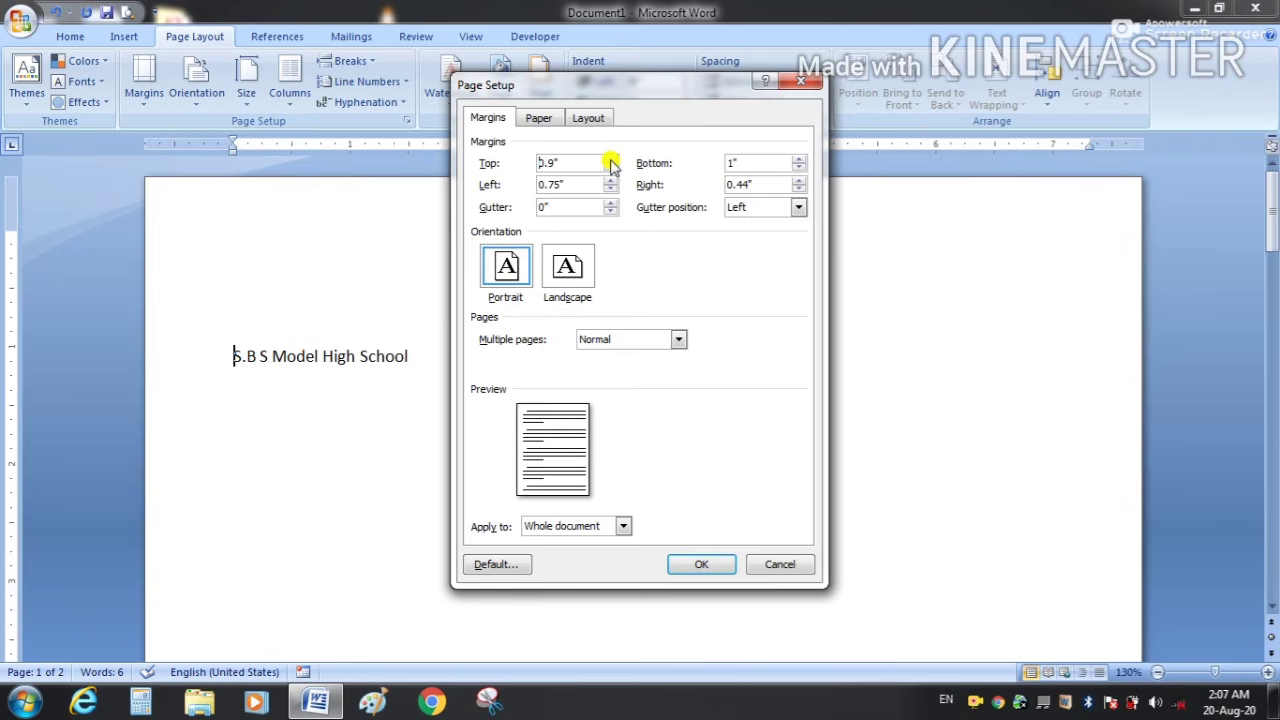
# Lower the top margin to 0.4" in the custom margin settings.
pyautogui.click(611, 174)
pyautogui.click(611, 174)
pyautogui.click(611, 174)
pyautogui.click(611, 174)
pyautogui.click(611, 174)
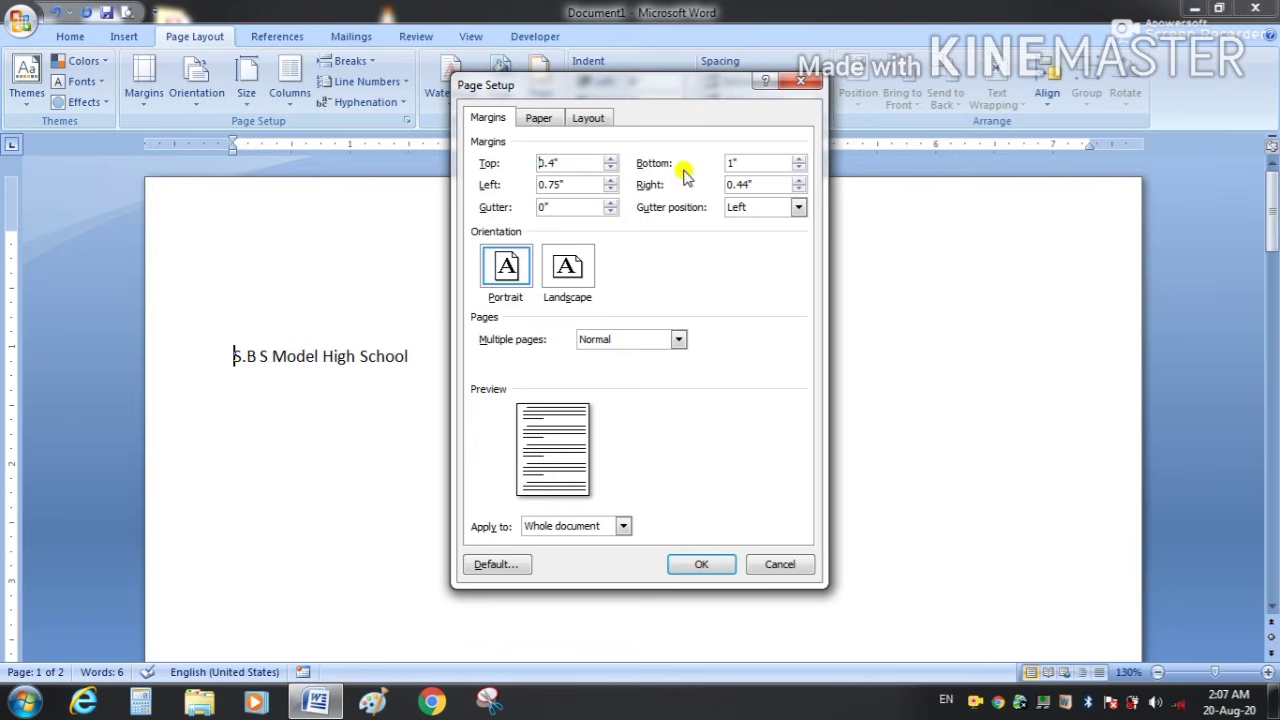
# Set the bottom margin to 0.5" in the custom margin settings.
pyautogui.click(799, 159)
pyautogui.click(799, 172)
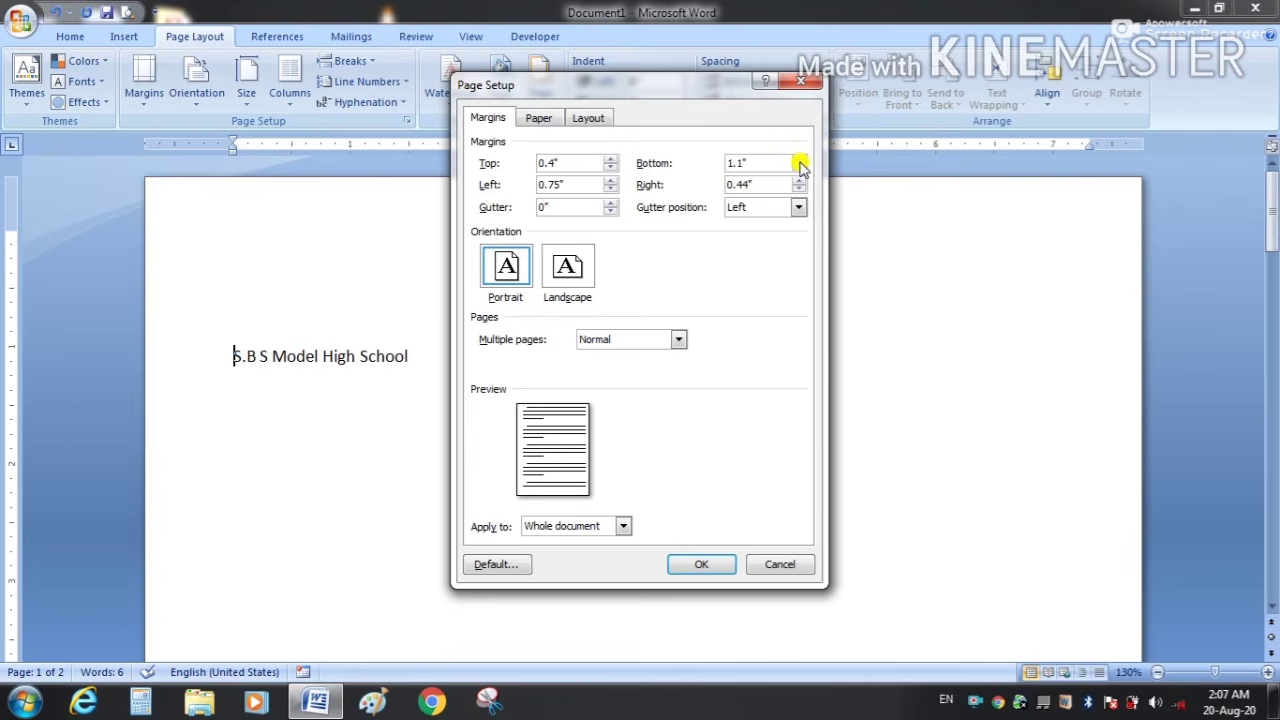
pyautogui.click(799, 172)
pyautogui.click(799, 172)
pyautogui.click(799, 172)
pyautogui.click(799, 172)
pyautogui.click(799, 172)
pyautogui.click(799, 172)
pyautogui.click(800, 160)
# Set the left margin to 1.1" and the right margin to 0.1".
pyautogui.click(610, 180)
pyautogui.click(610, 180)
pyautogui.click(610, 180)
pyautogui.click(610, 180)
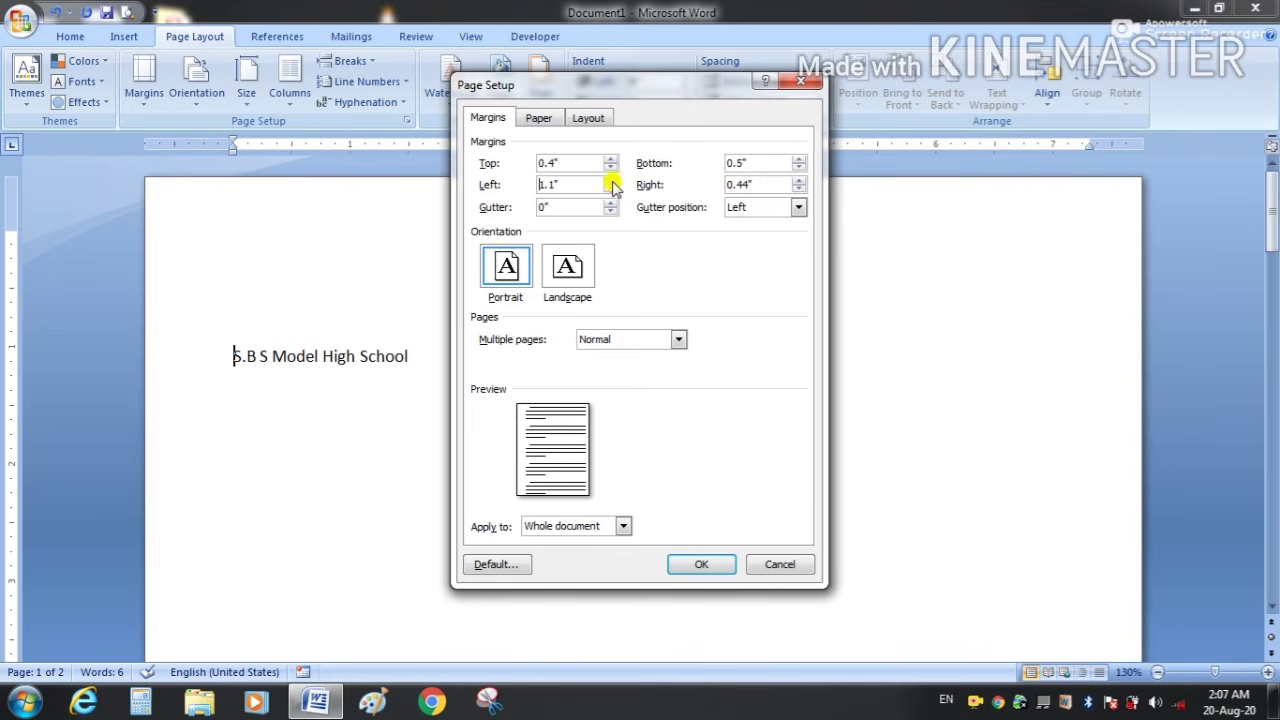
pyautogui.click(799, 190)
pyautogui.click(799, 190)
pyautogui.click(799, 190)
pyautogui.click(799, 190)
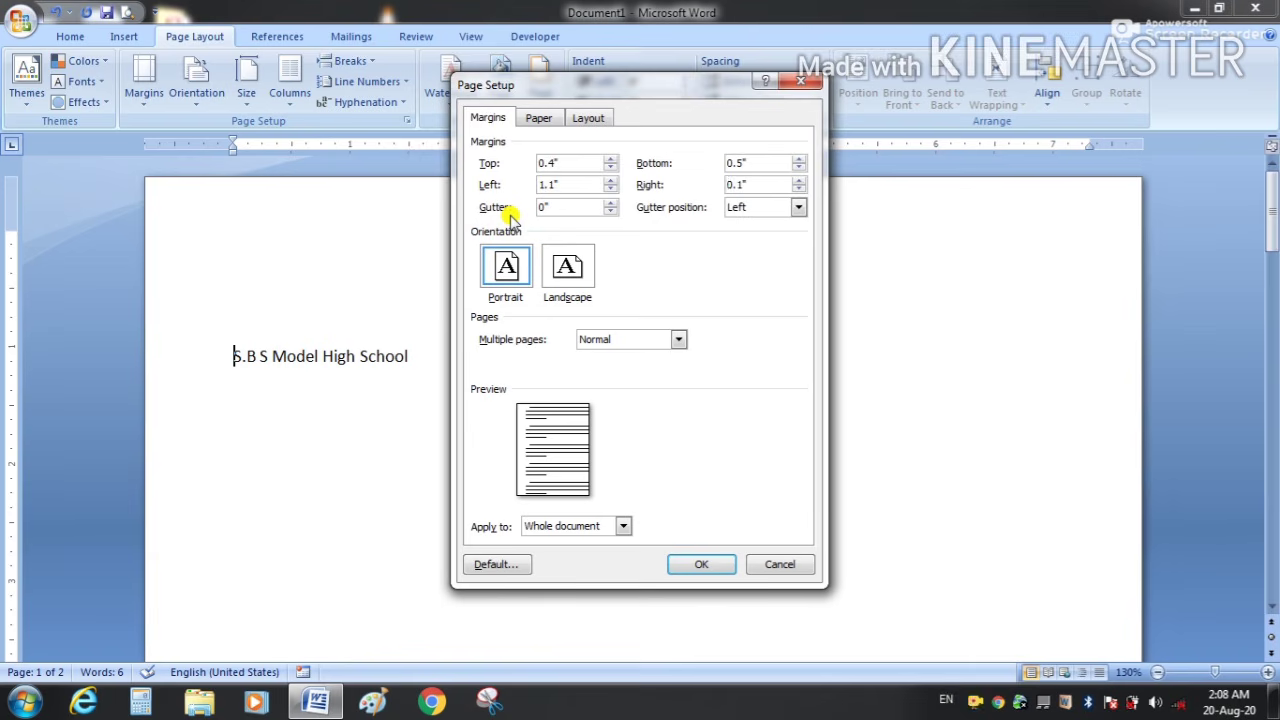
# Raise the gutter to 1.9" to see its effect in the preview, and reduce it to 1.5".
pyautogui.click(611, 202)
pyautogui.tripleClick(612, 203)
pyautogui.tripleClick(612, 203)
pyautogui.doubleClick(612, 203)
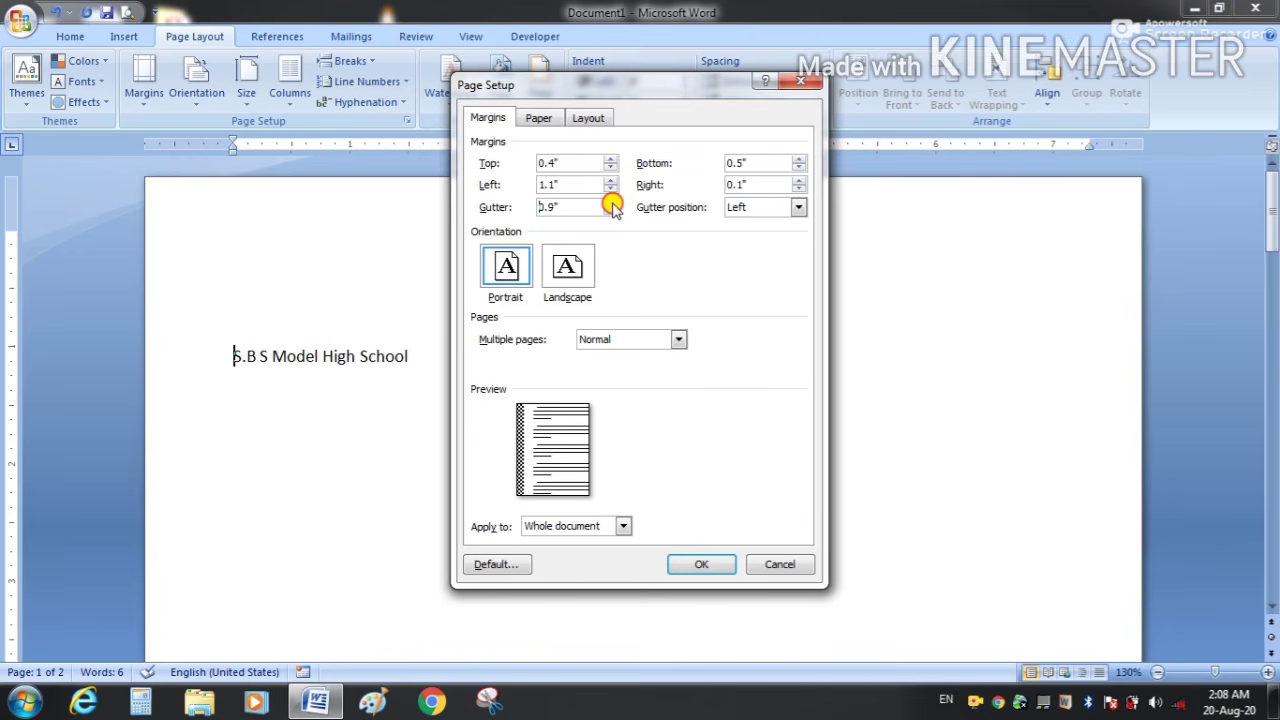
pyautogui.doubleClick(612, 203)
pyautogui.doubleClick(612, 203)
pyautogui.tripleClick(612, 203)
pyautogui.tripleClick(612, 203)
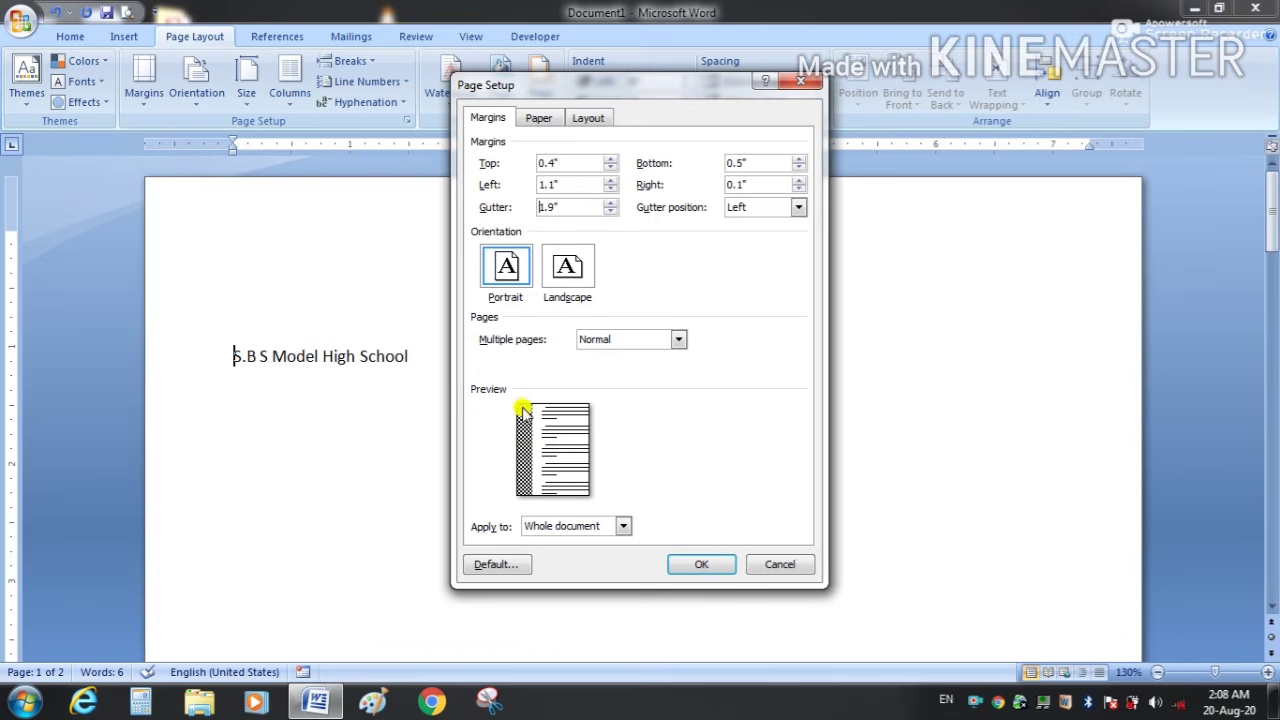
pyautogui.click(607, 211)
pyautogui.click(607, 211)
pyautogui.click(607, 211)
pyautogui.click(607, 211)
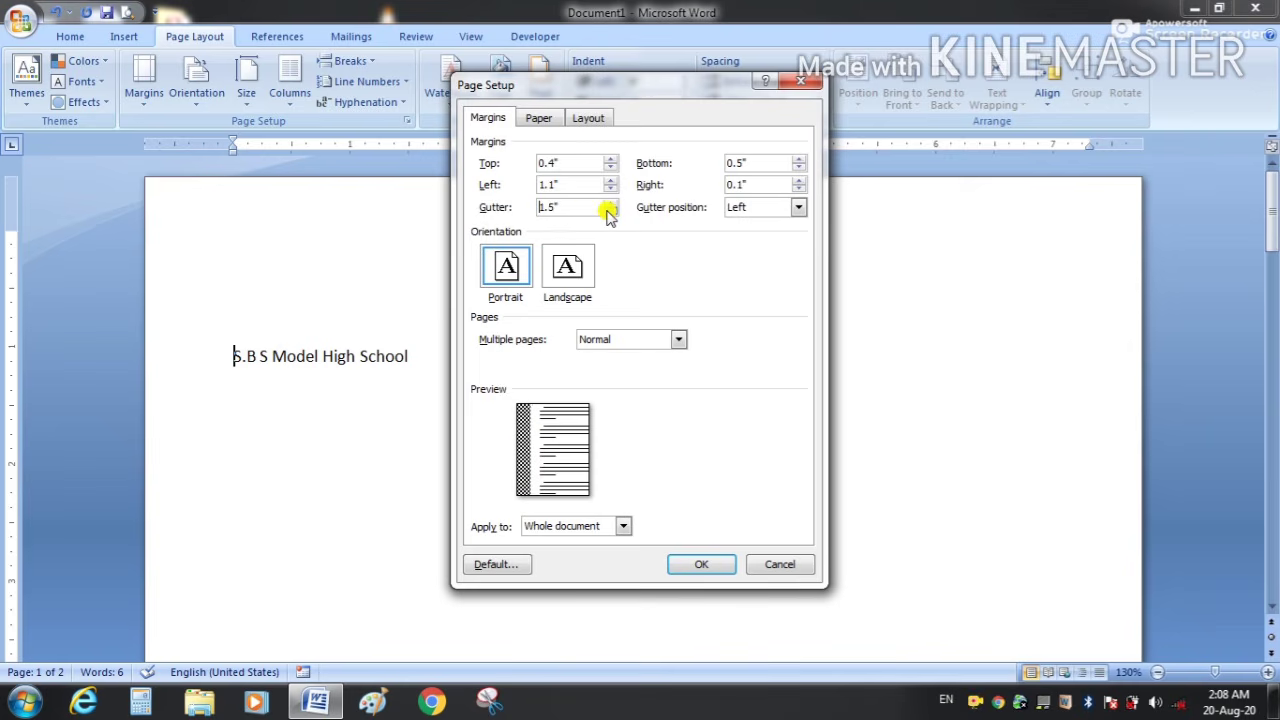
# Move the gutter to the Top position with a width of 1.3", and close the page setup without applying the changes.
pyautogui.click(799, 207)
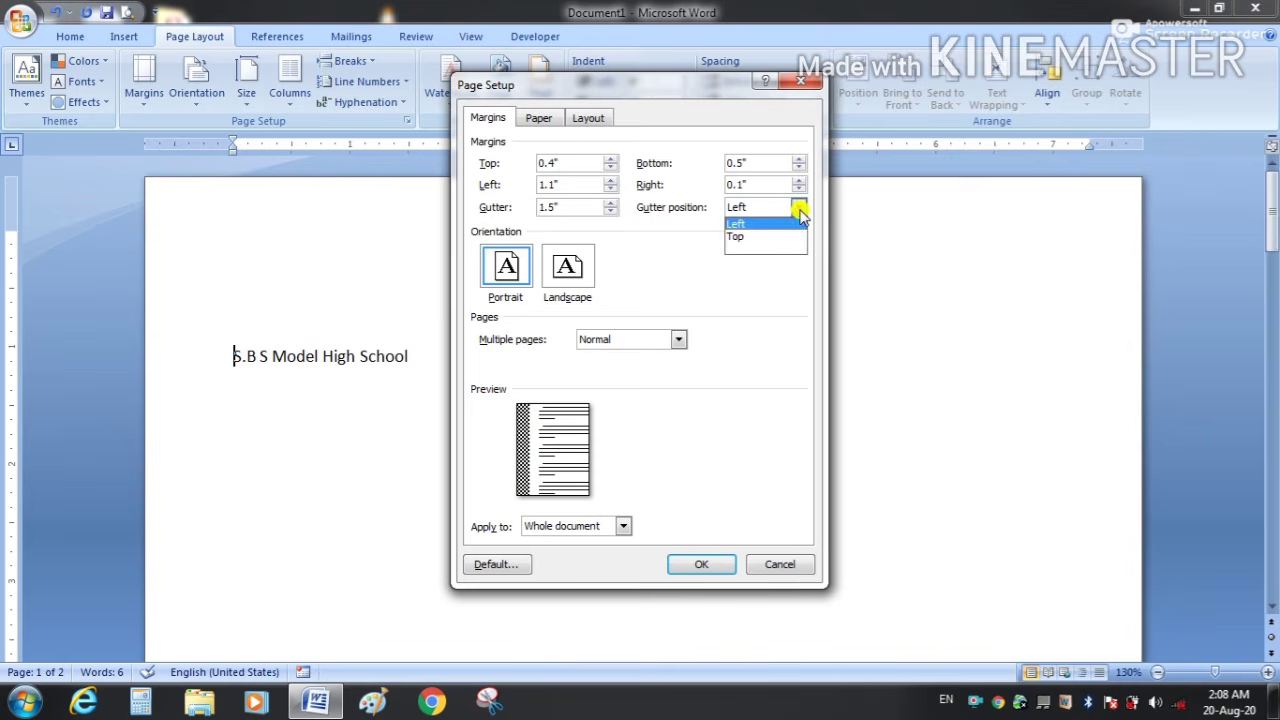
pyautogui.click(765, 236)
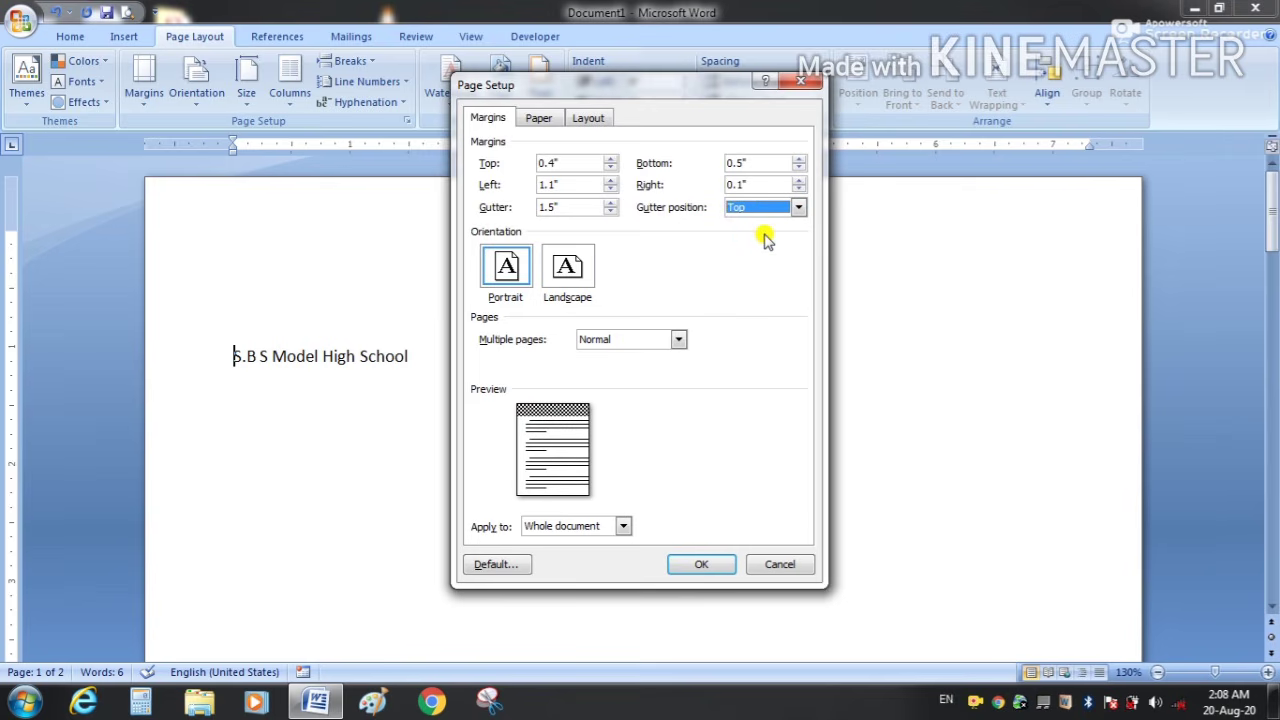
pyautogui.click(610, 202)
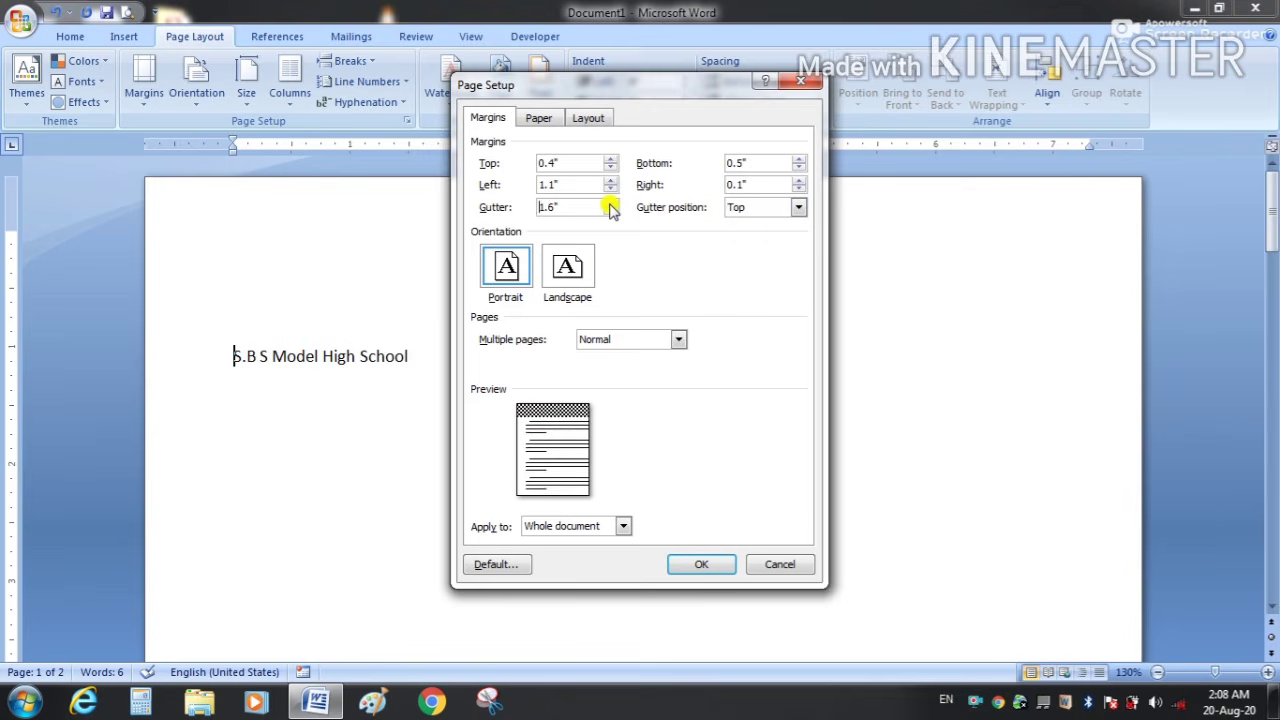
pyautogui.click(610, 212)
pyautogui.click(610, 212)
pyautogui.click(610, 212)
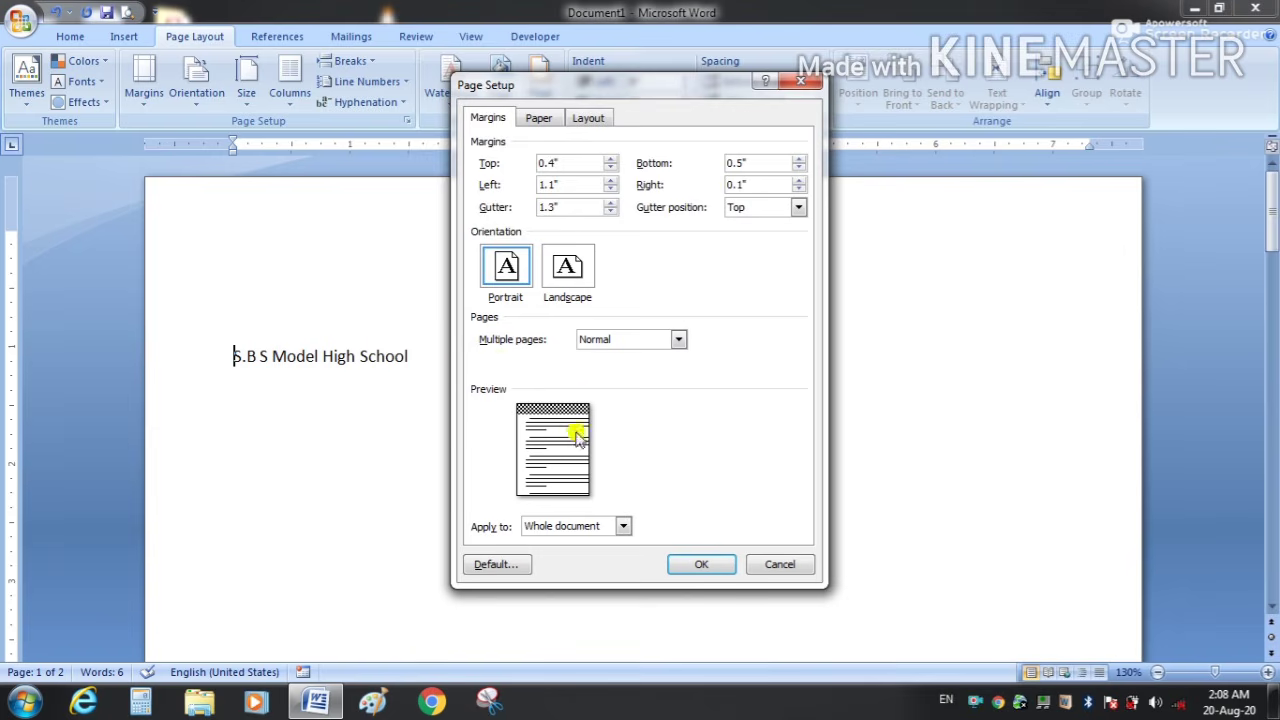
pyautogui.click(806, 86)
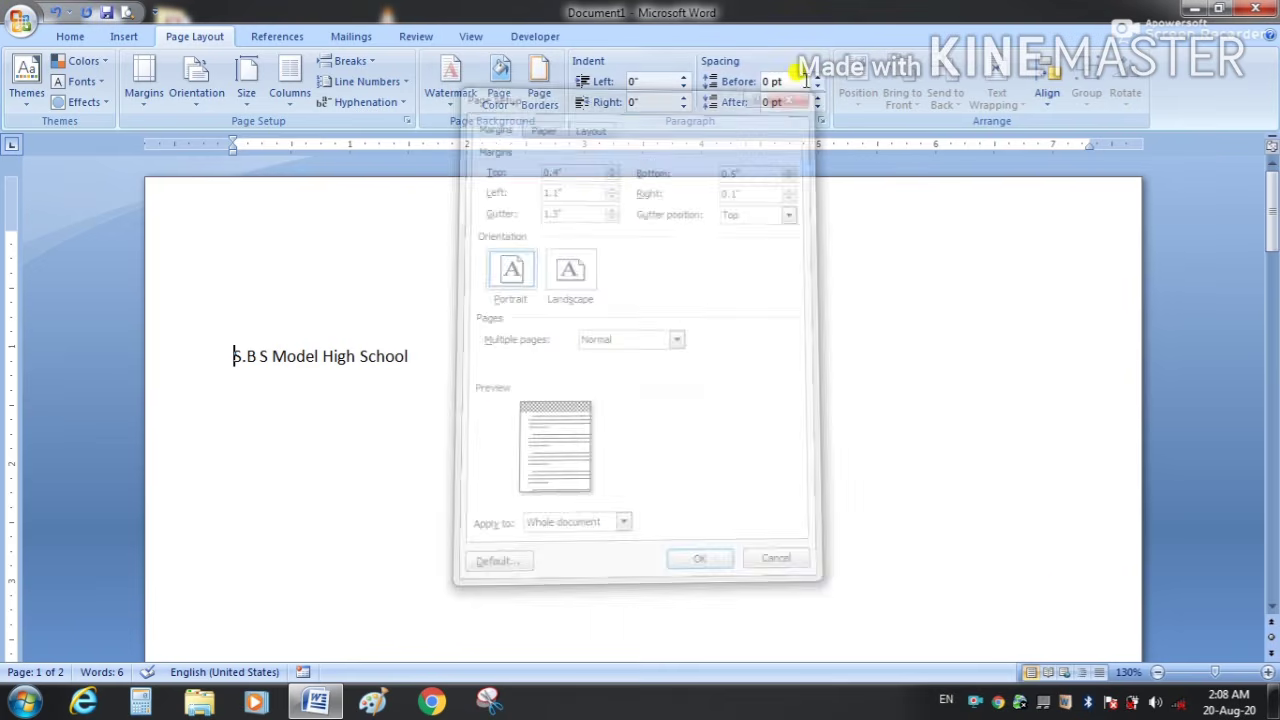
# Examine the layout of both pages side by side at 60% zoom, and return to the first page at 80%.
pyautogui.click(1158, 672)
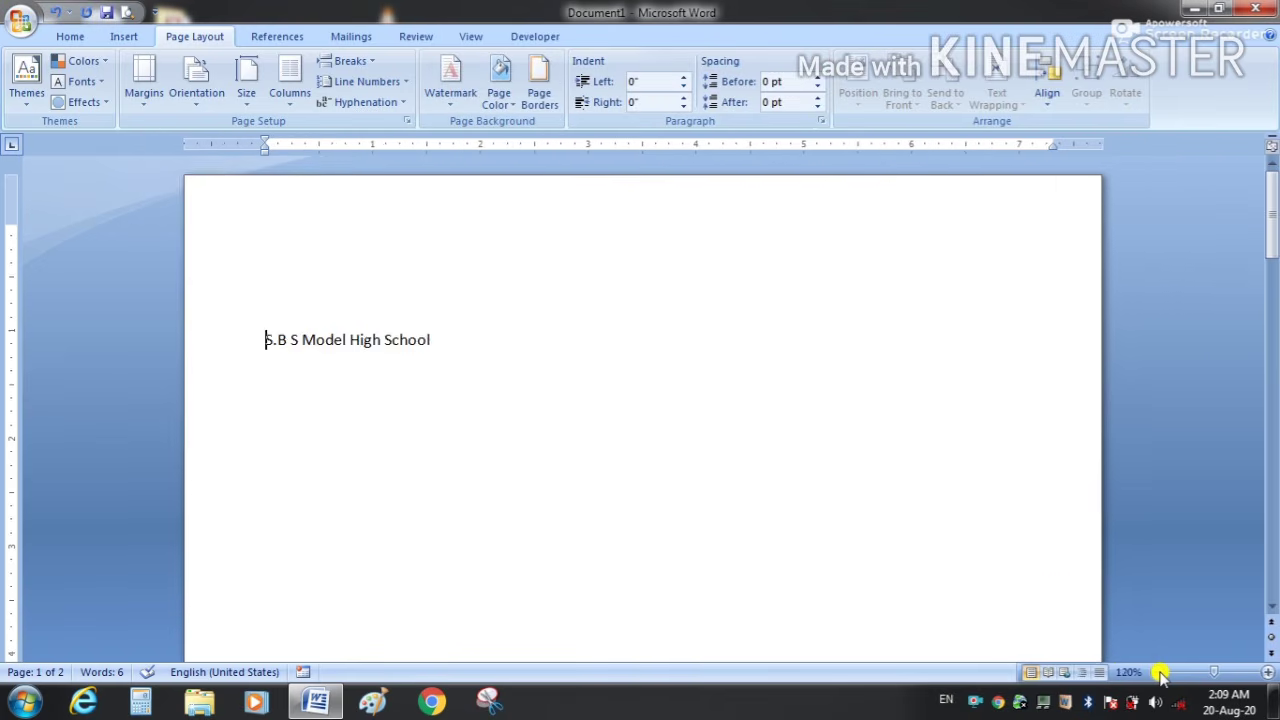
pyautogui.click(1158, 672)
pyautogui.click(1158, 672)
pyautogui.click(1158, 672)
pyautogui.click(1158, 672)
pyautogui.click(1158, 672)
pyautogui.click(1158, 672)
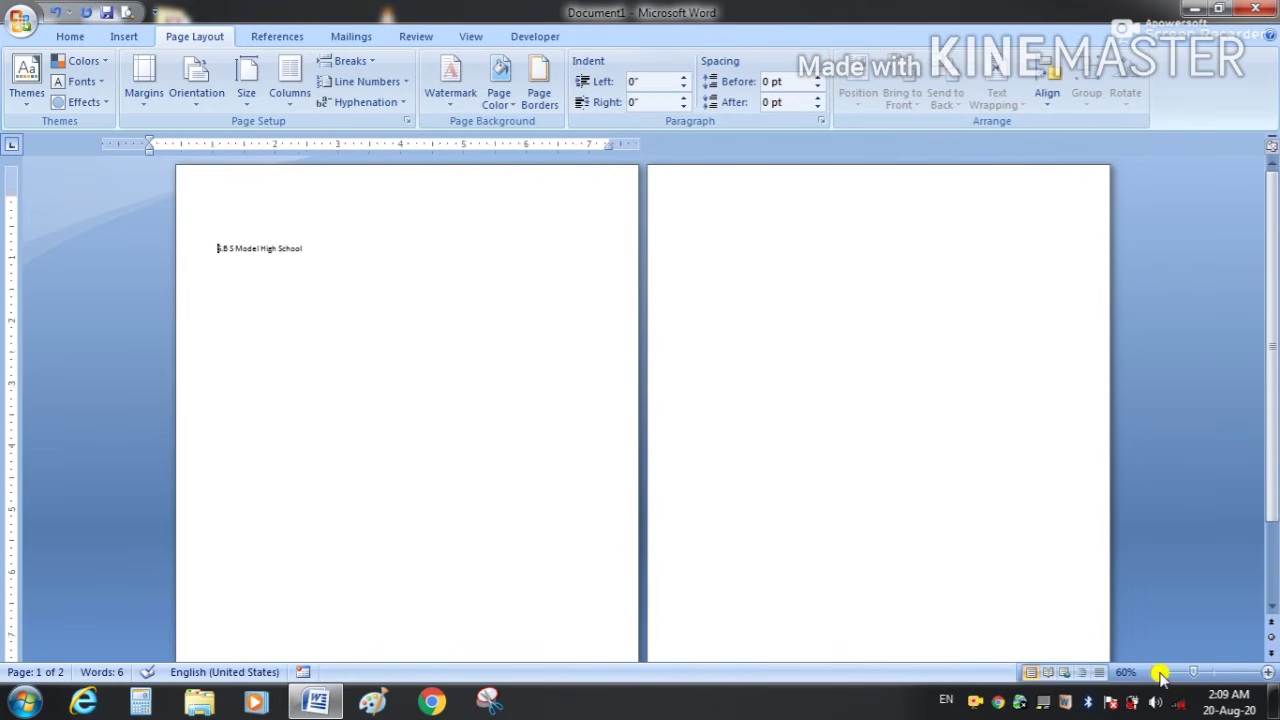
pyautogui.click(1267, 672)
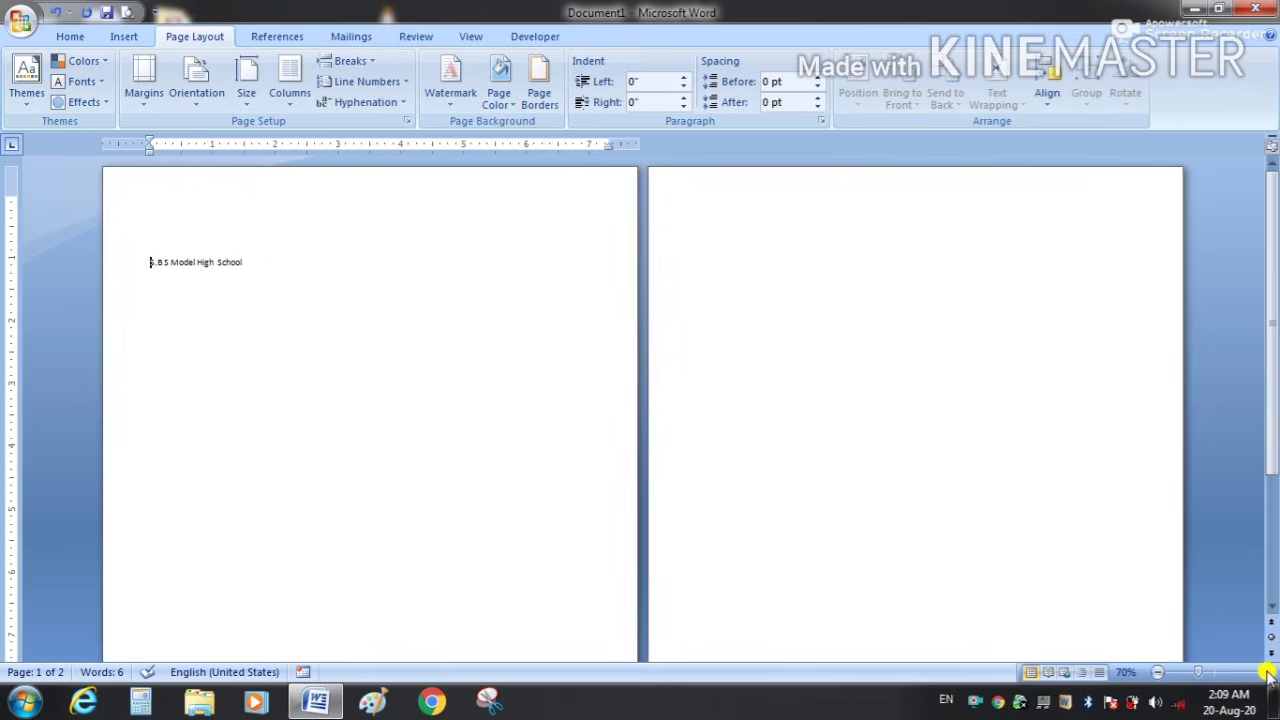
pyautogui.click(1267, 672)
pyautogui.moveTo(1272, 272); pyautogui.dragTo(1268, 245)
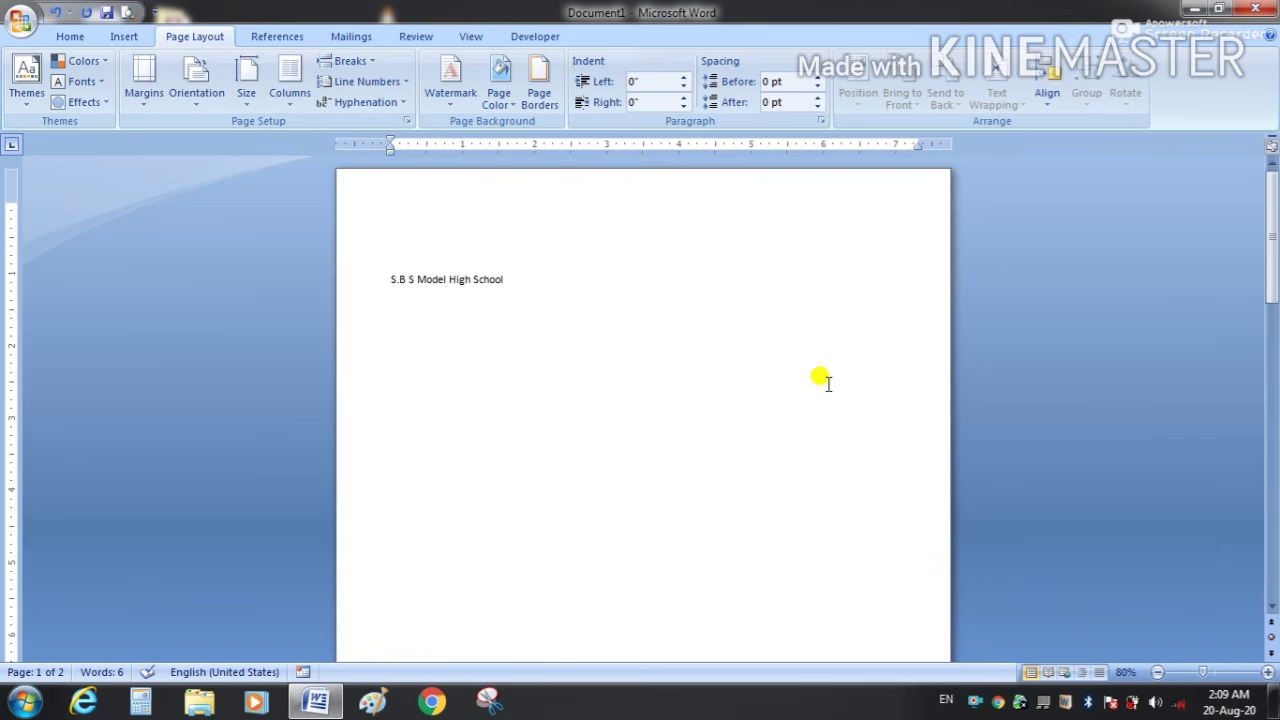
# Change the document's page orientation to Landscape and review the first page.
pyautogui.click(203, 100)
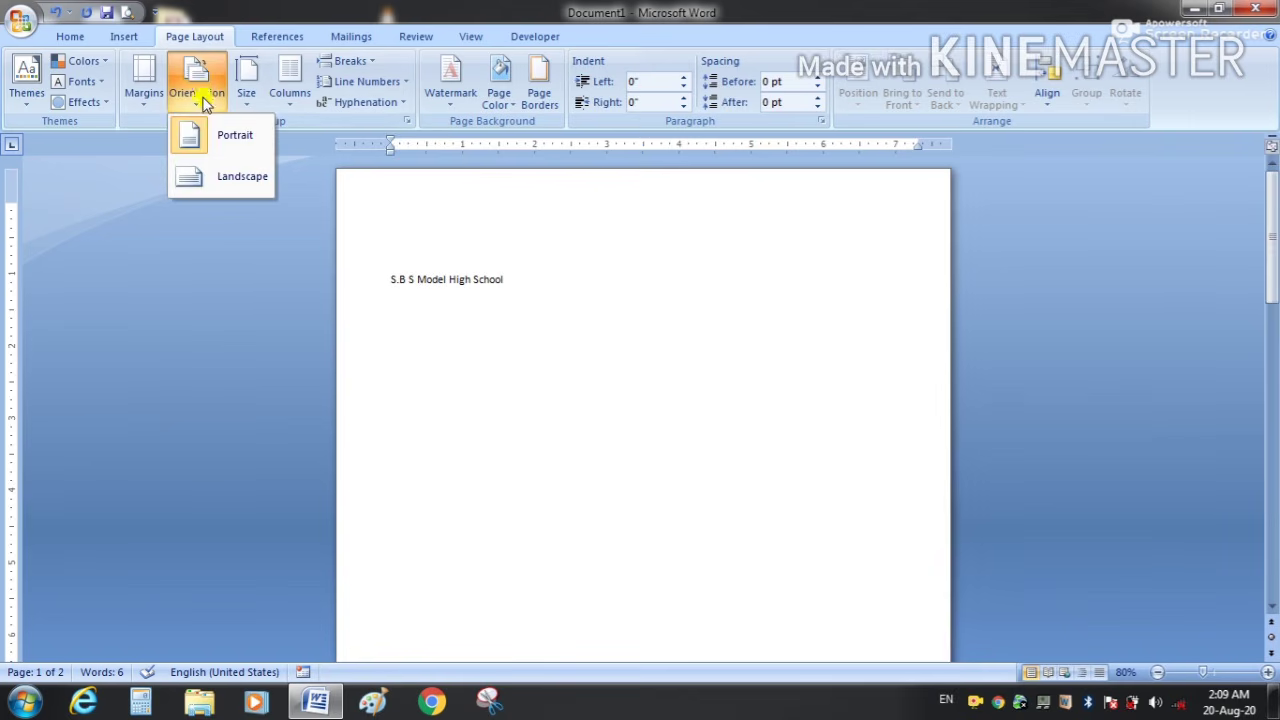
pyautogui.click(229, 177)
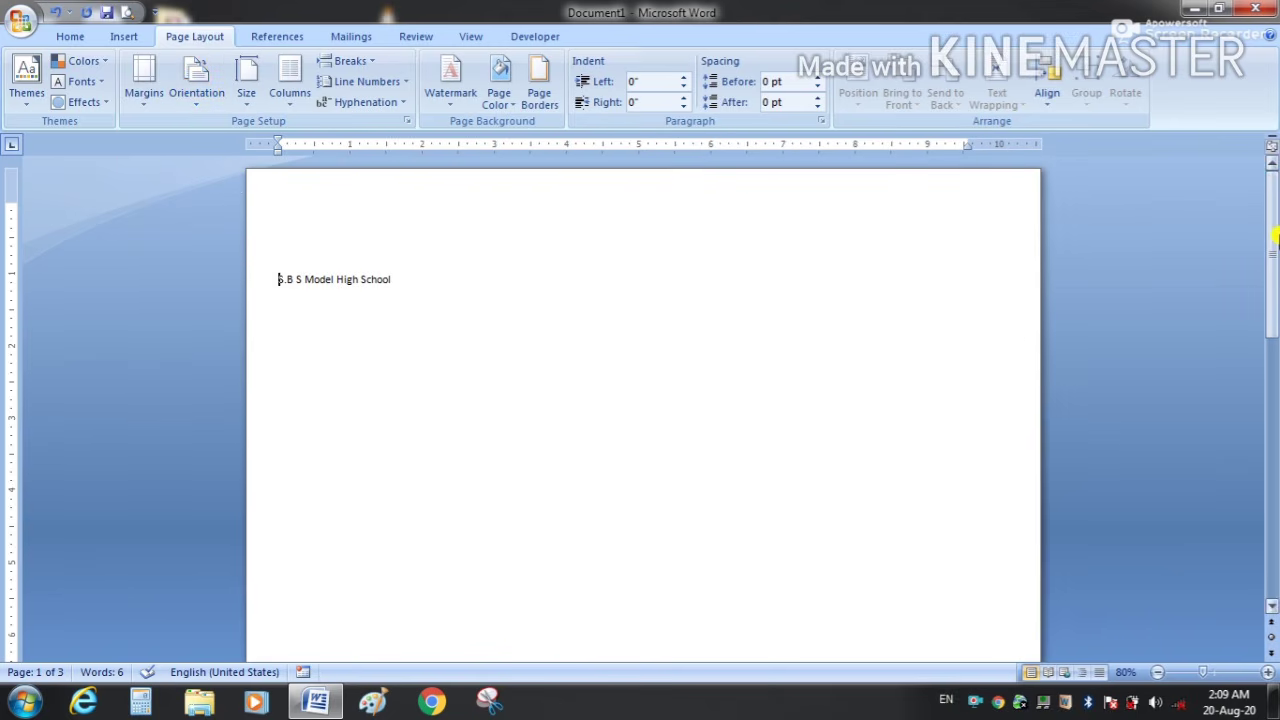
pyautogui.moveTo(1271, 245)
pyautogui.mouseDown()
pyautogui.moveTo(1270, 320)
pyautogui.moveTo(1267, 234)
pyautogui.mouseUp()
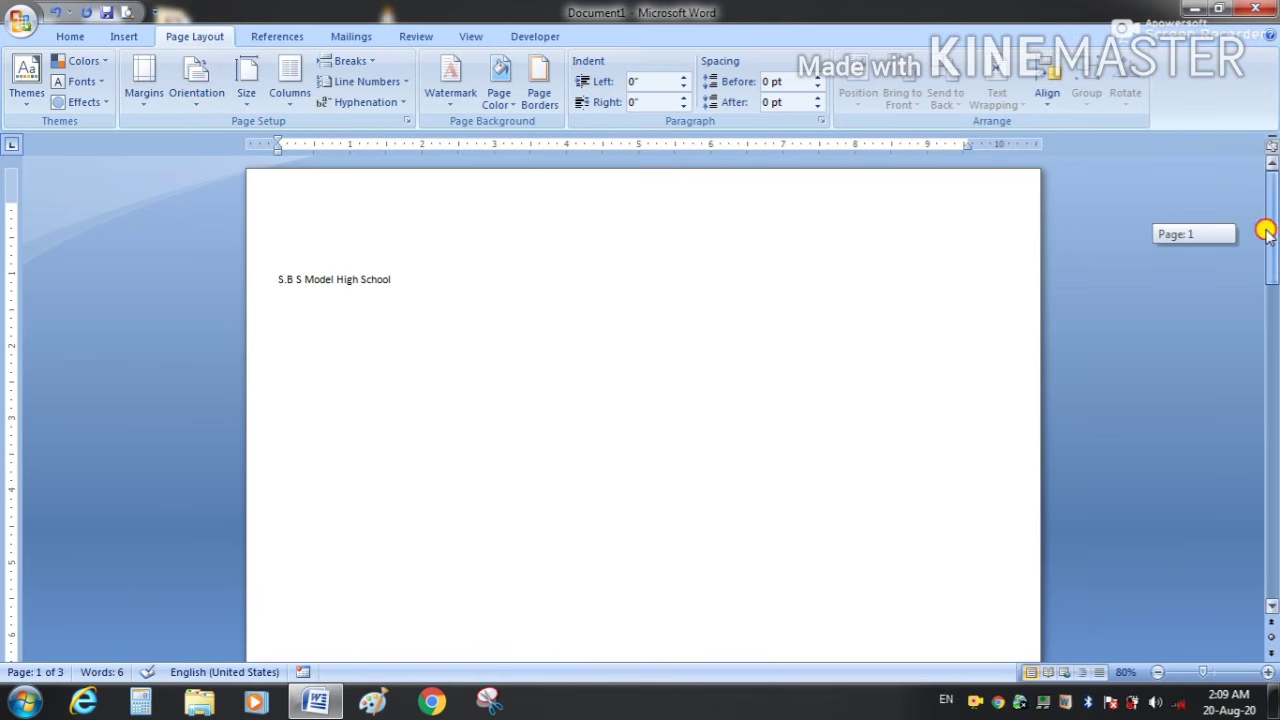